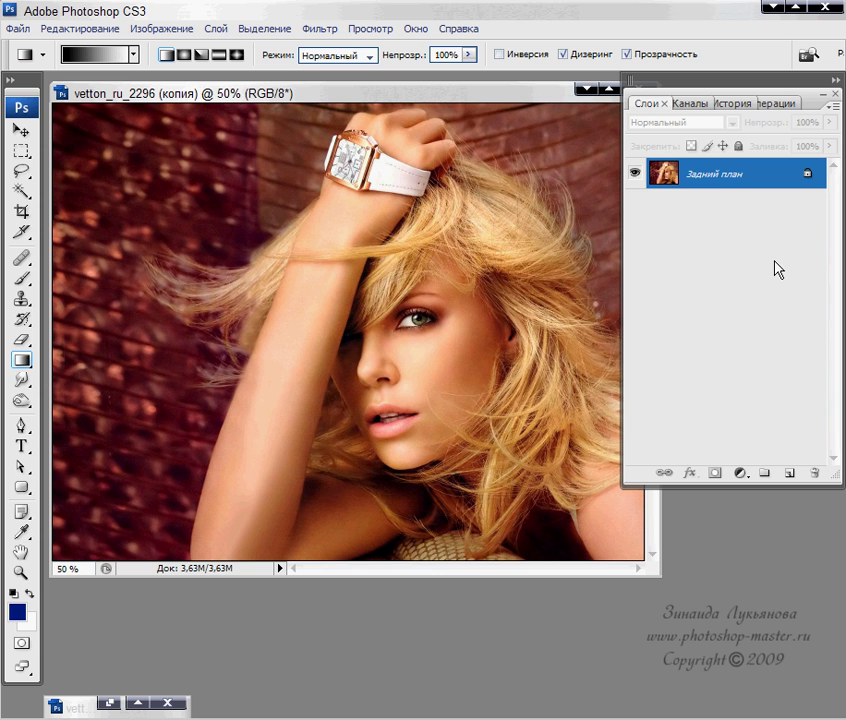
# Load the RGB composite channel as a selection and fill it with white in a new alpha channel.
pyautogui.click(696, 112)
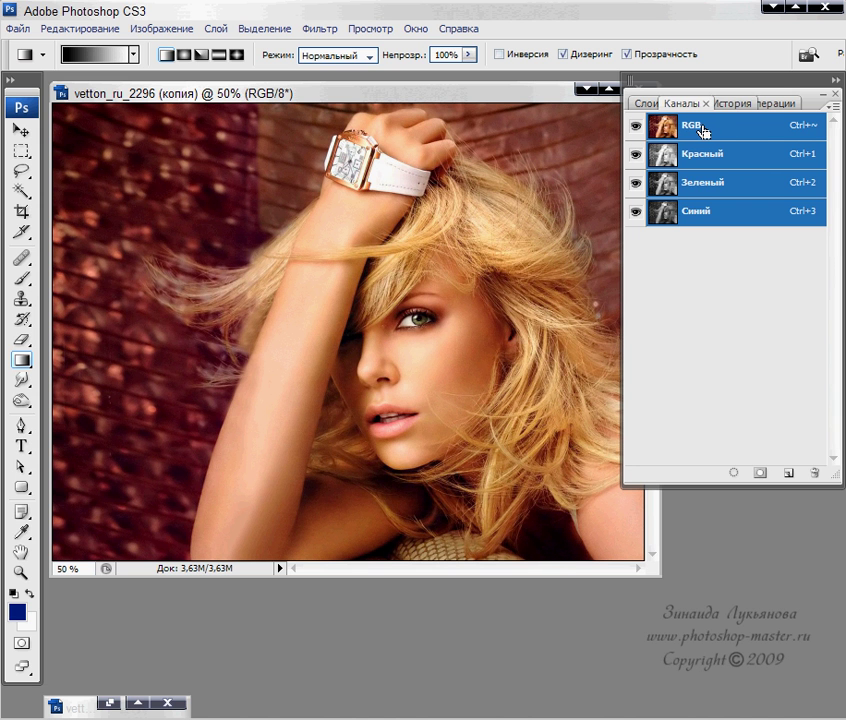
pyautogui.keyDown('ctrl'); pyautogui.click(669, 127); pyautogui.keyUp('ctrl')
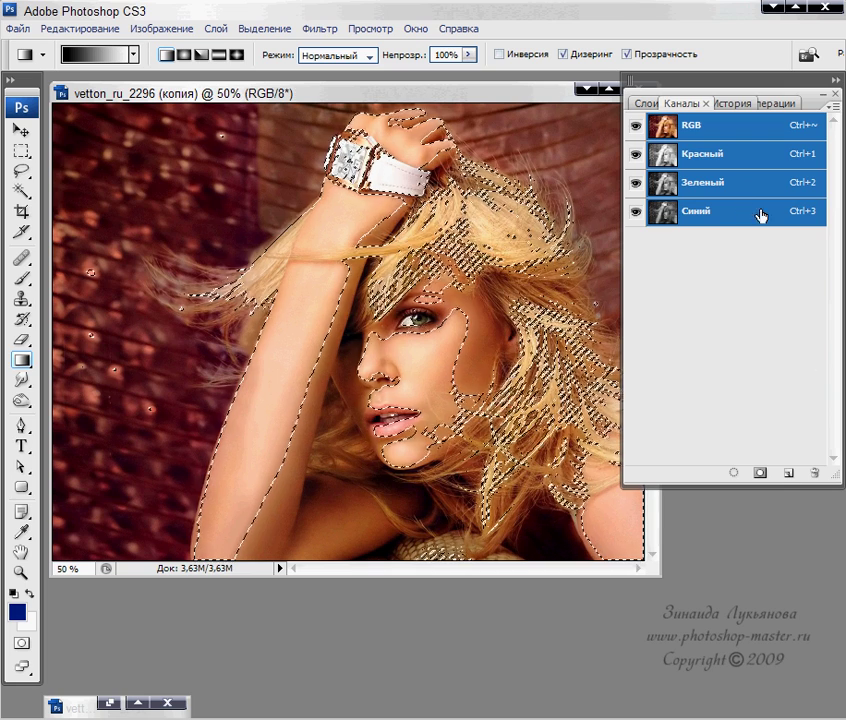
pyautogui.click(788, 475)
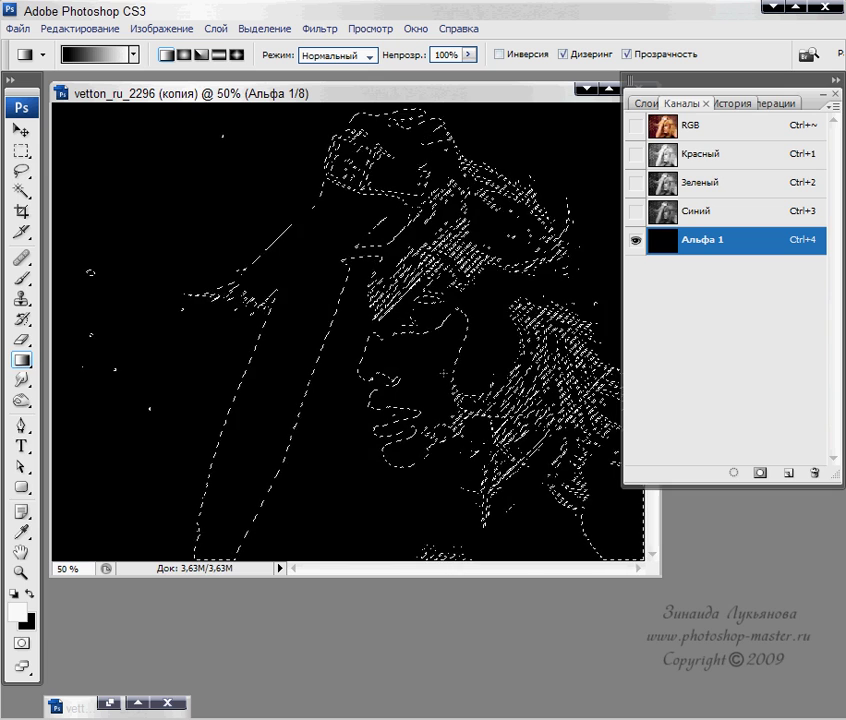
pyautogui.click(29, 593)
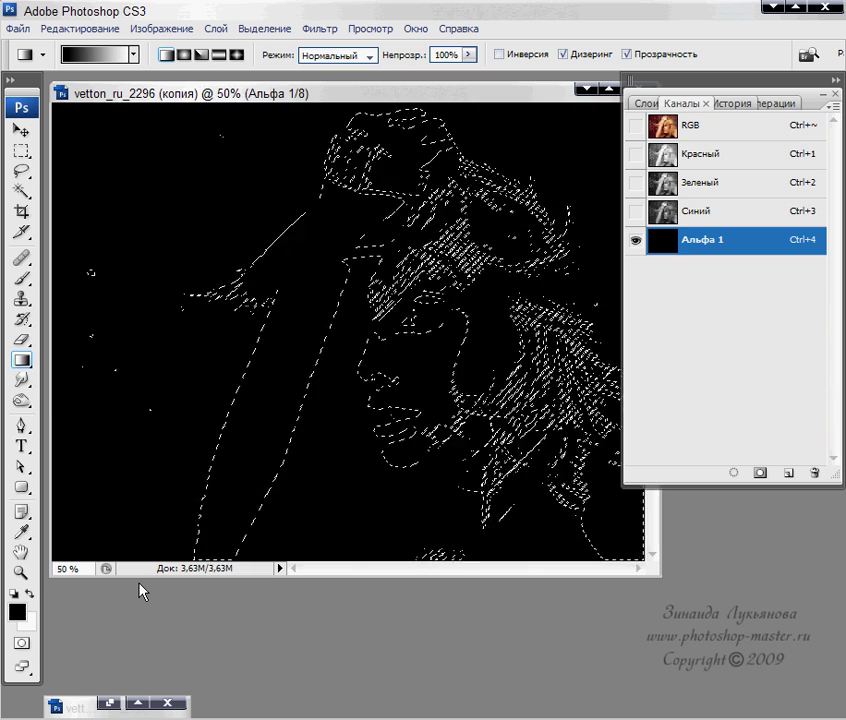
pyautogui.hotkey('ctrl', 'v')
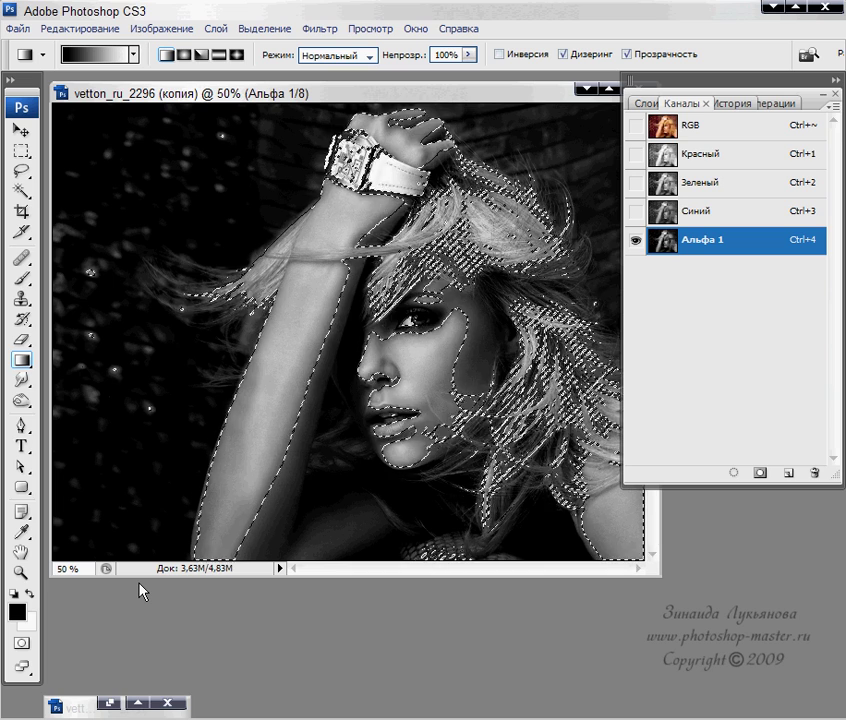
# Apply Auto Levels twice to the selected areas of the alpha channel and deselect.
pyautogui.hotkey('ctrl', 'shift', 'l')
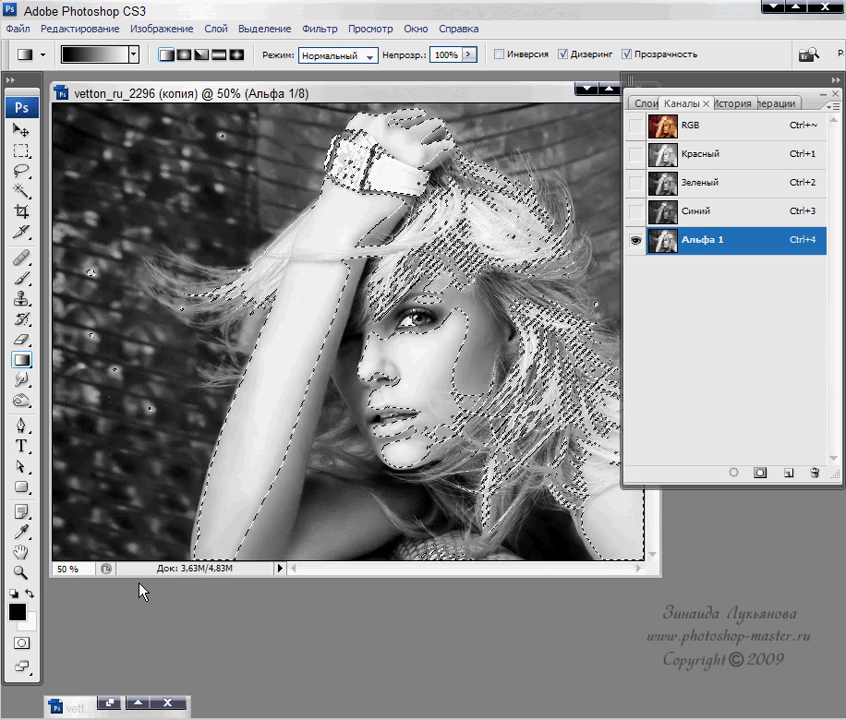
pyautogui.hotkey('ctrl', 'shift', 'l')
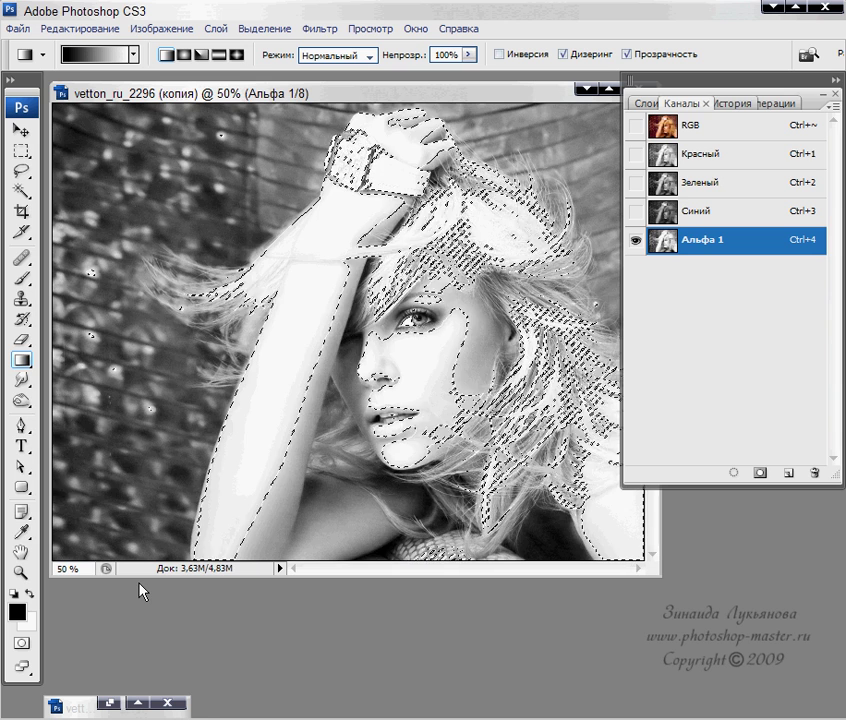
pyautogui.hotkey('ctrl', 'd')
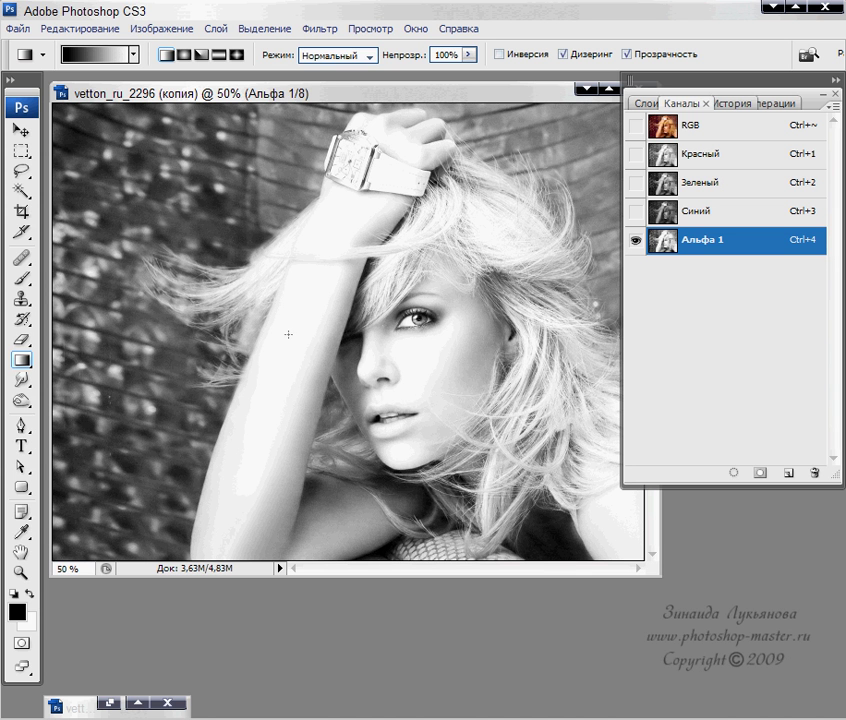
# Free-transform the alpha channel image to about 122.8% proportionally, and shift it sideways to about X 737 px so the face sits near the right edge.
pyautogui.moveTo(368, 549); pyautogui.dragTo(491, 571)
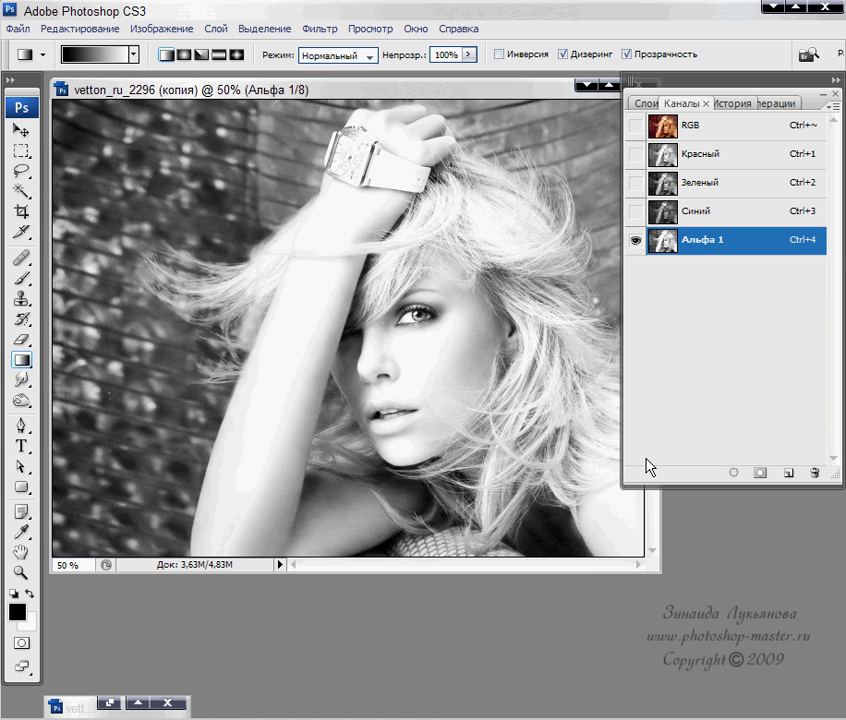
pyautogui.hotkey('ctrl', 't')
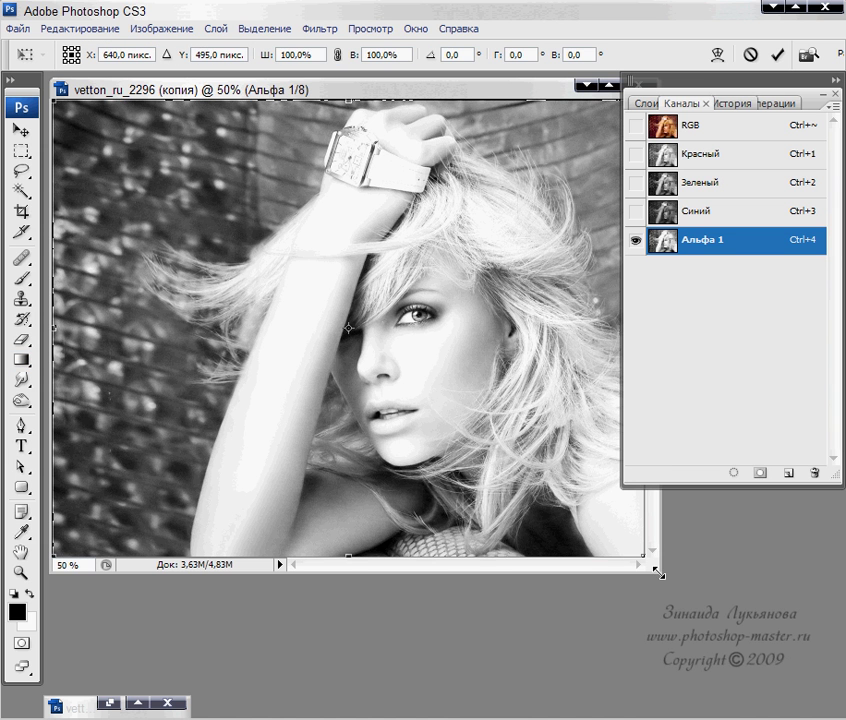
pyautogui.moveTo(660, 574); pyautogui.dragTo(766, 662)
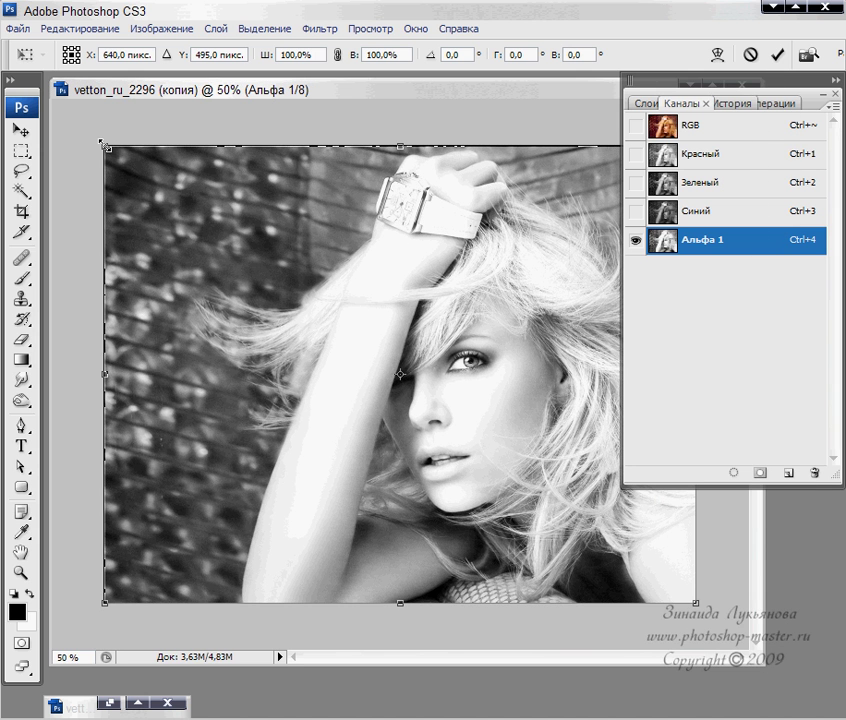
pyautogui.moveTo(104, 146); pyautogui.dragTo(2, 59)
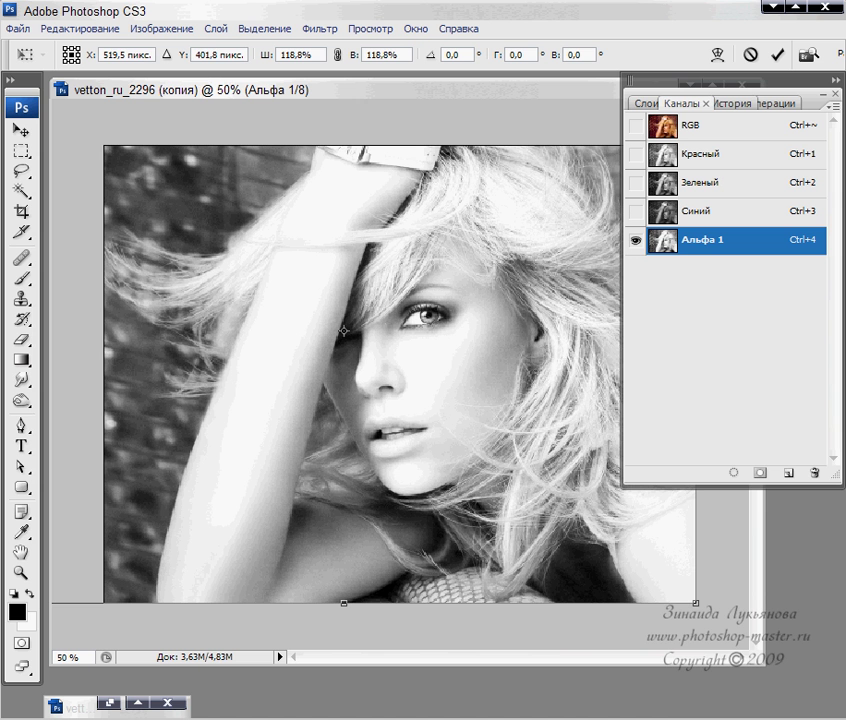
pyautogui.moveTo(444, 429); pyautogui.dragTo(514, 430)
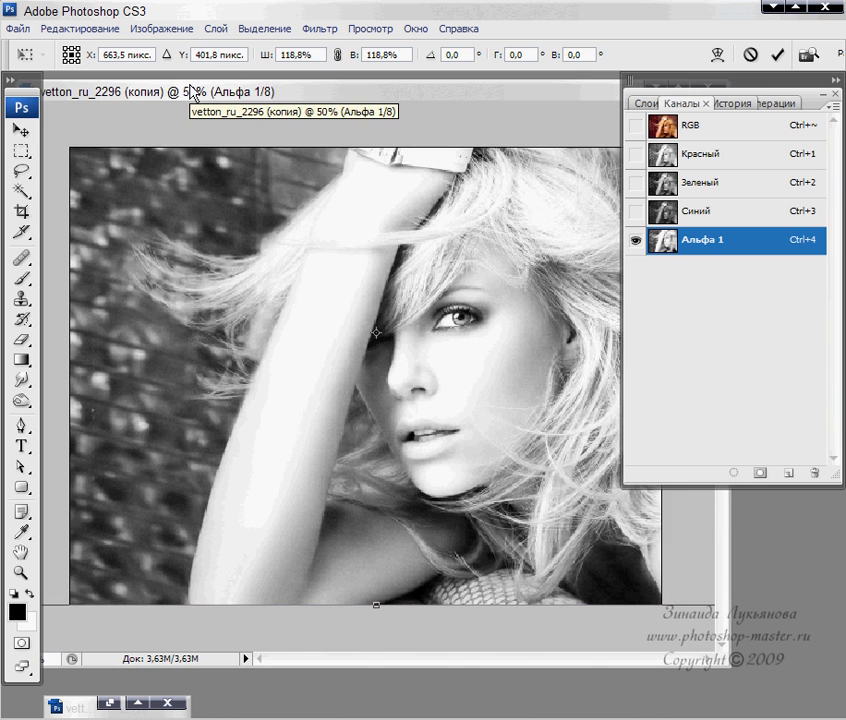
pyautogui.hotkey('ctrl', '-')
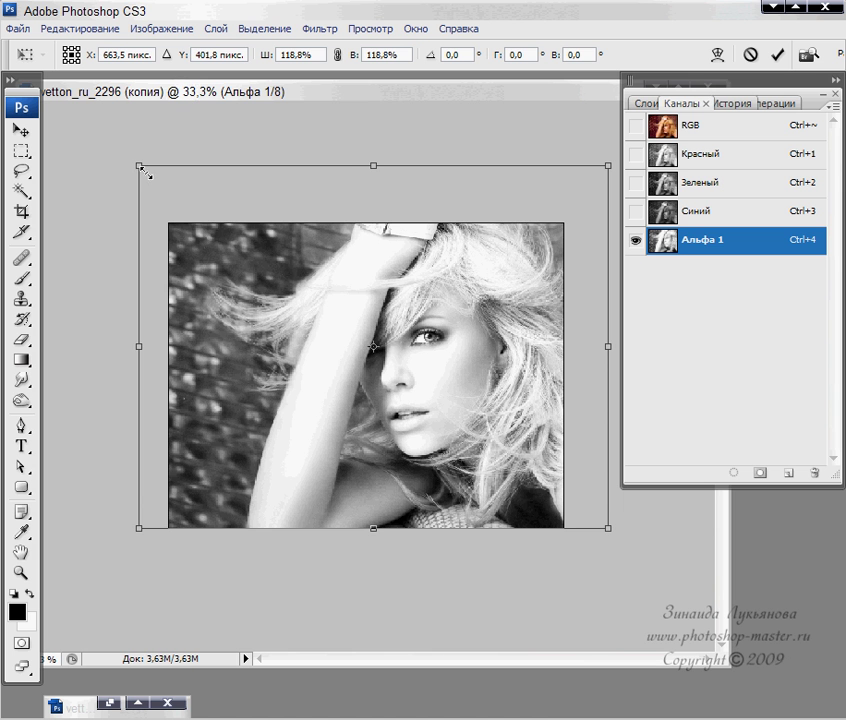
pyautogui.moveTo(139, 166); pyautogui.dragTo(124, 156)
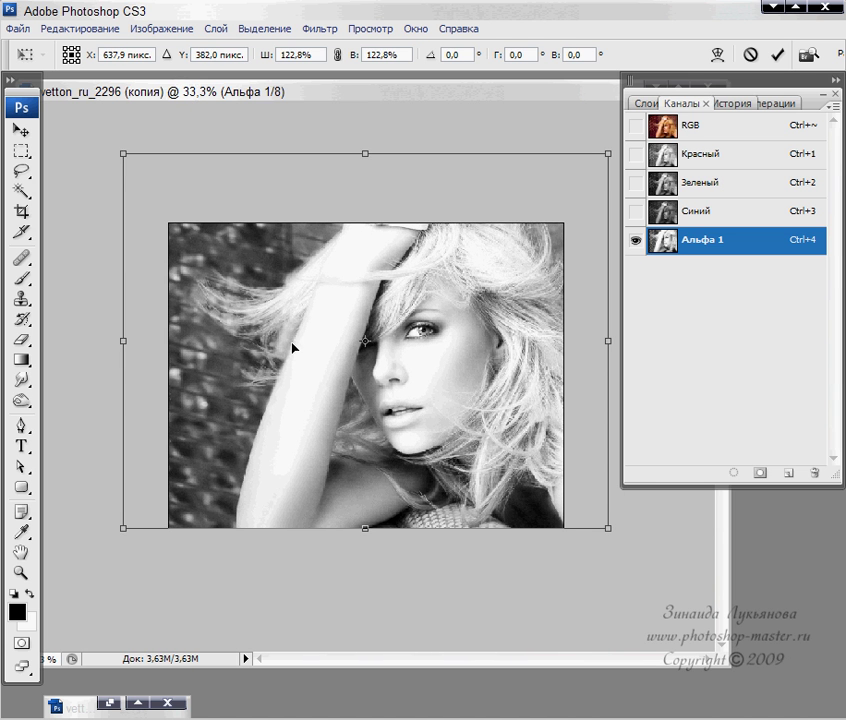
pyautogui.moveTo(292, 346); pyautogui.dragTo(320, 348)
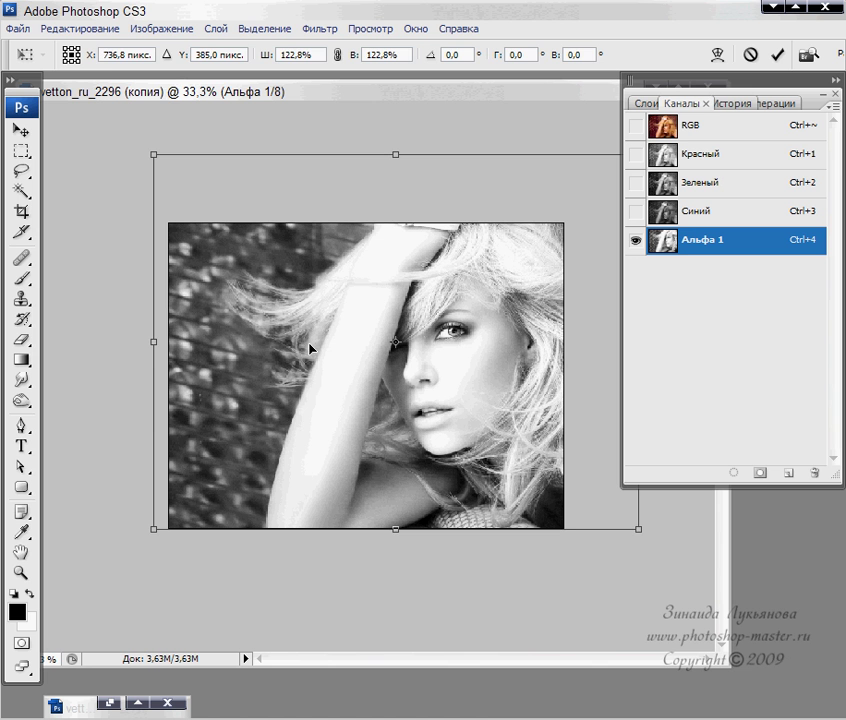
pyautogui.moveTo(310, 348); pyautogui.dragTo(310, 347)
pyautogui.press('Return')
pyautogui.press('g')
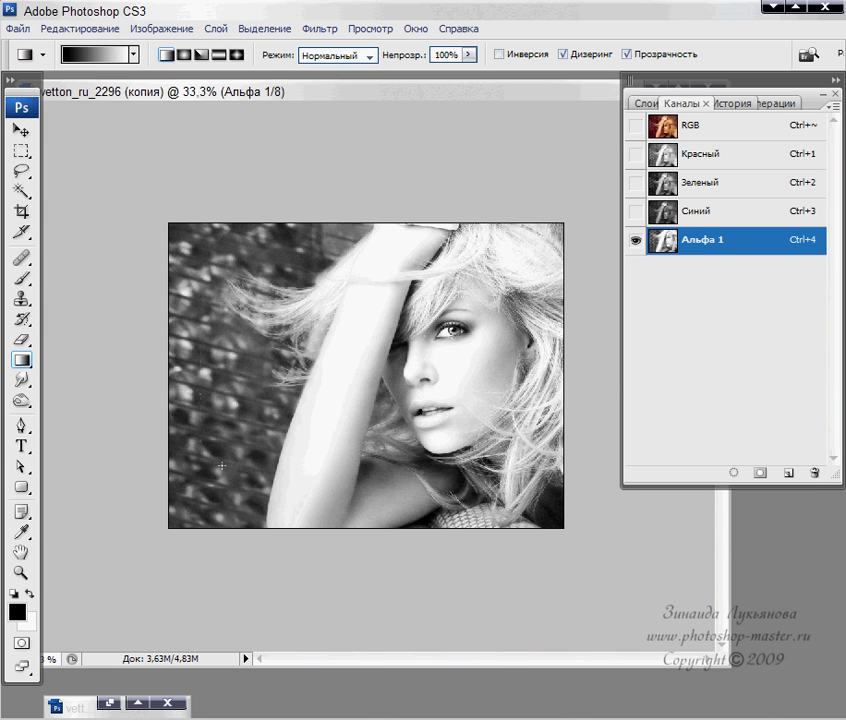
# Paint over the dark background left of the arm in Альфа 1 with a white 200-pixel brush.
pyautogui.click(24, 283)
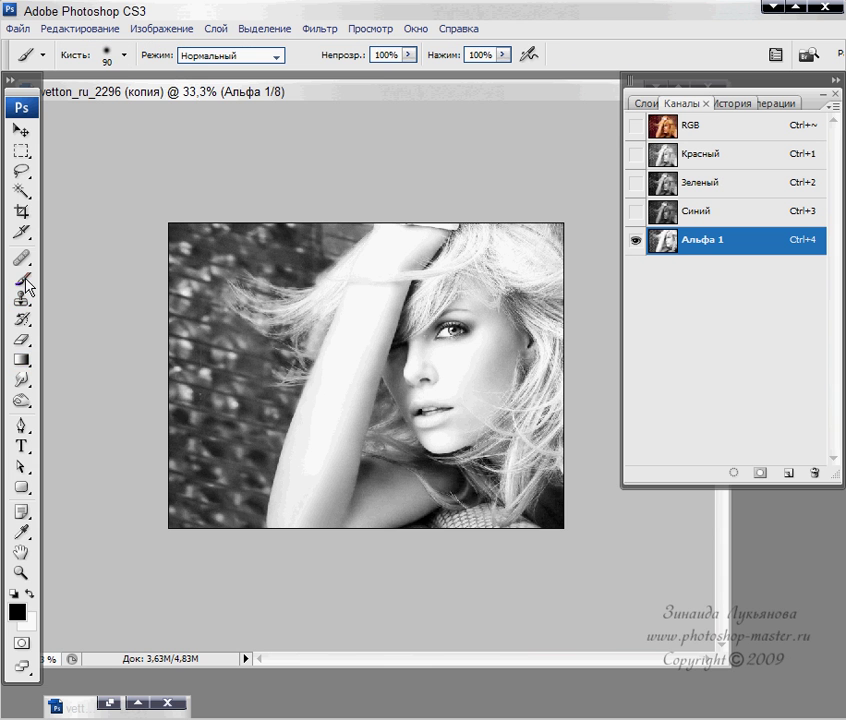
pyautogui.click(30, 593)
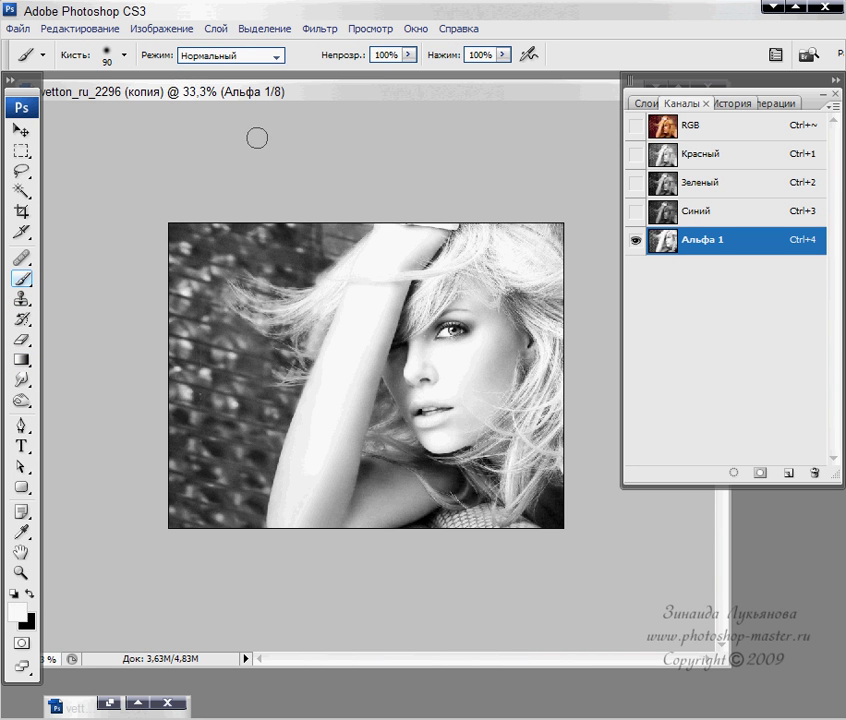
pyautogui.press(']')
pyautogui.press(']')
pyautogui.press(']')
pyautogui.press(']')
pyautogui.press(']')
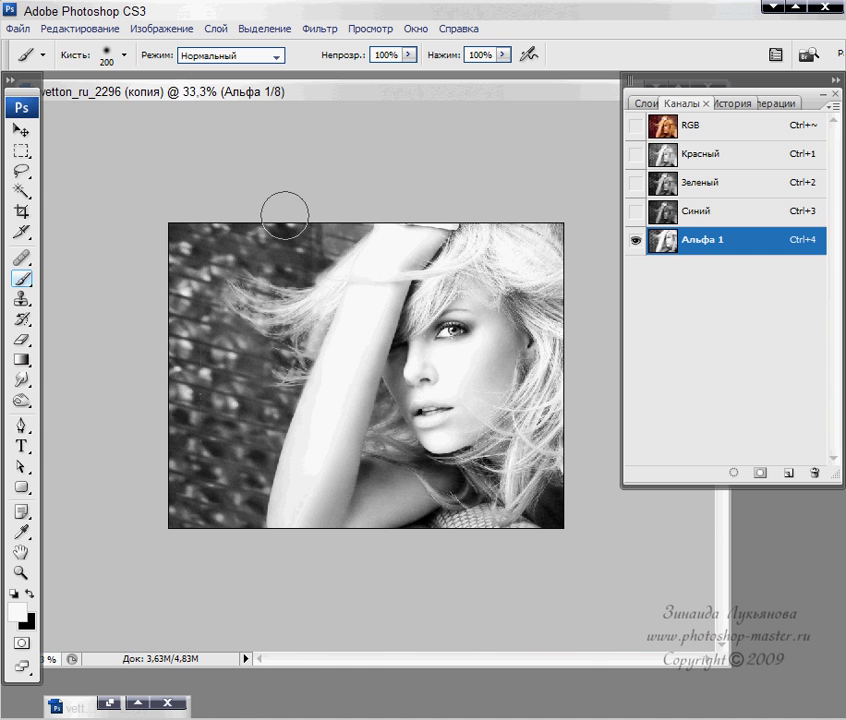
pyautogui.moveTo(284, 216)
pyautogui.mouseDown()
pyautogui.moveTo(313, 237)
pyautogui.moveTo(319, 221)
pyautogui.moveTo(352, 210)
pyautogui.moveTo(325, 226)
pyautogui.moveTo(360, 216)
pyautogui.moveTo(274, 233)
pyautogui.moveTo(284, 236)
pyautogui.moveTo(175, 223)
pyautogui.moveTo(193, 419)
pyautogui.moveTo(183, 533)
pyautogui.moveTo(156, 306)
pyautogui.moveTo(182, 502)
pyautogui.moveTo(218, 495)
pyautogui.moveTo(243, 530)
pyautogui.moveTo(231, 488)
pyautogui.moveTo(235, 461)
pyautogui.moveTo(245, 509)
pyautogui.moveTo(247, 421)
pyautogui.moveTo(248, 496)
pyautogui.moveTo(238, 489)
pyautogui.moveTo(241, 432)
pyautogui.moveTo(264, 410)
pyautogui.moveTo(241, 449)
pyautogui.moveTo(273, 415)
pyautogui.moveTo(247, 446)
pyautogui.moveTo(276, 287)
pyautogui.mouseUp()
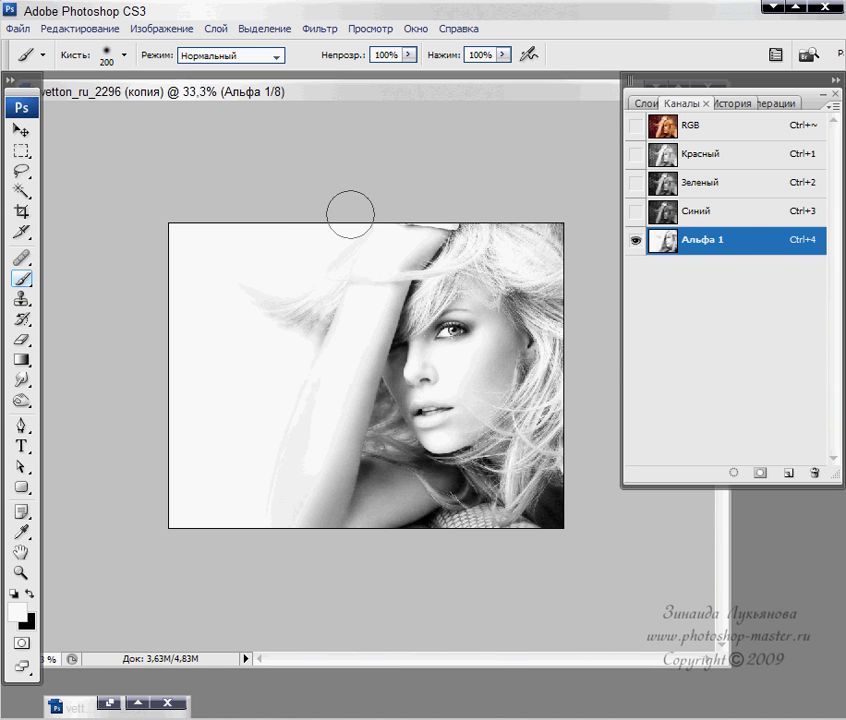
# Return to the RGB composite, add a new layer filled with white, and create another empty layer above it.
pyautogui.click(740, 128)
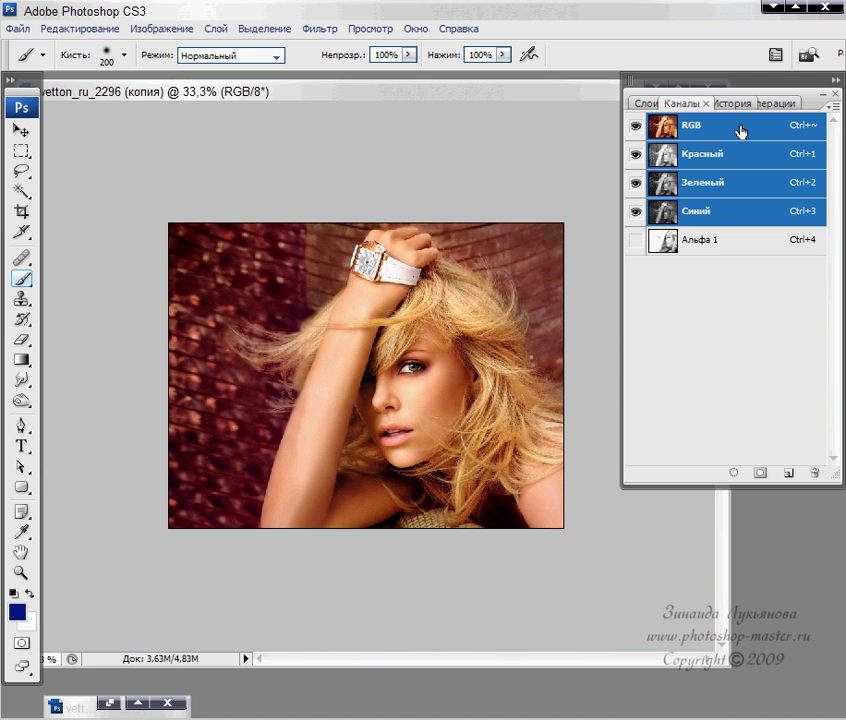
pyautogui.click(643, 104)
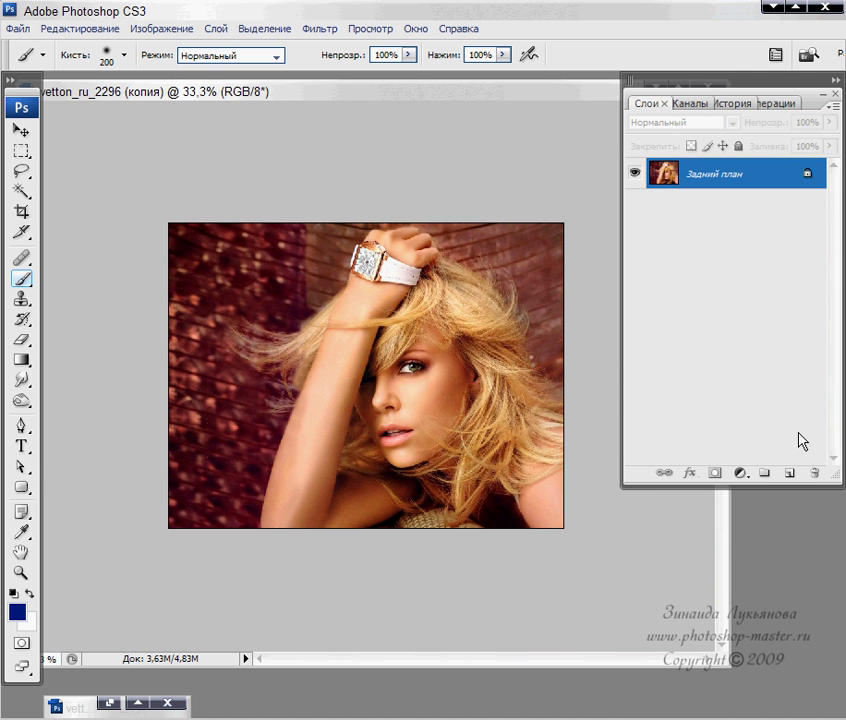
pyautogui.click(792, 473)
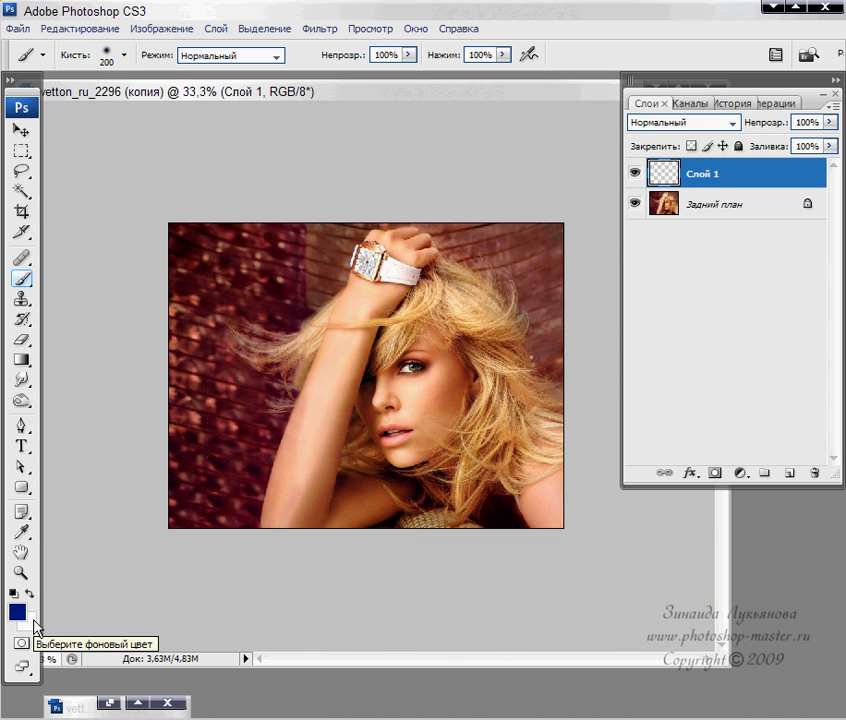
pyautogui.hotkey('ctrl', 'BackSpace')
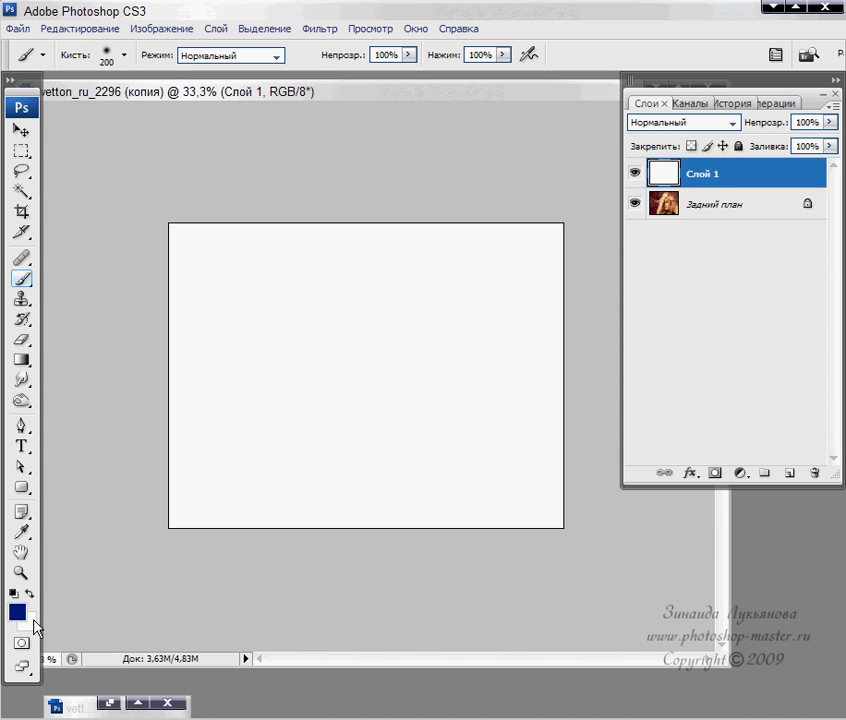
pyautogui.click(789, 472)
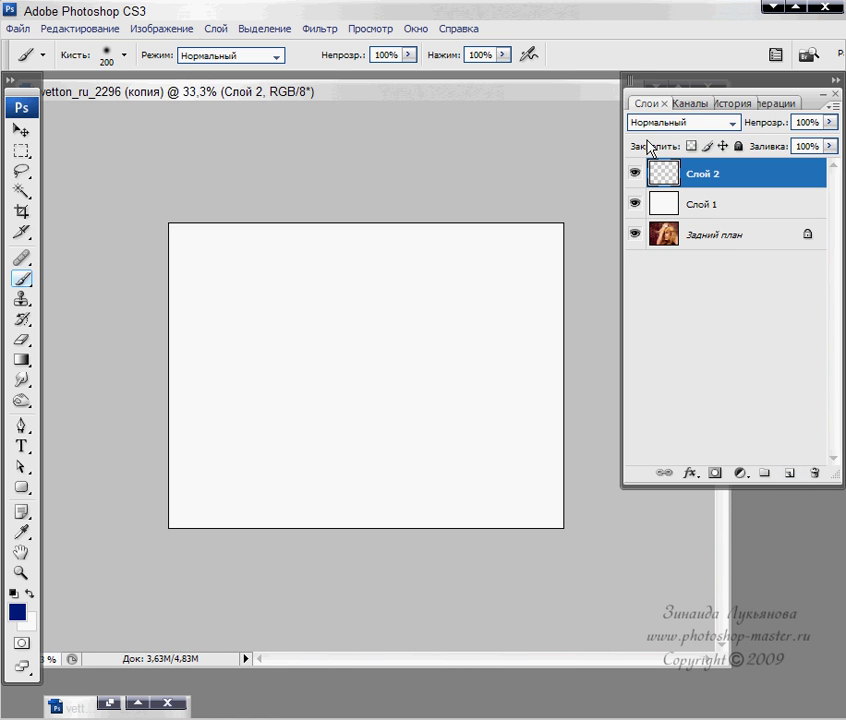
# Load the Альфа 1 channel as a selection on the empty layer Слой 2 and invert the selection.
pyautogui.click(691, 104)
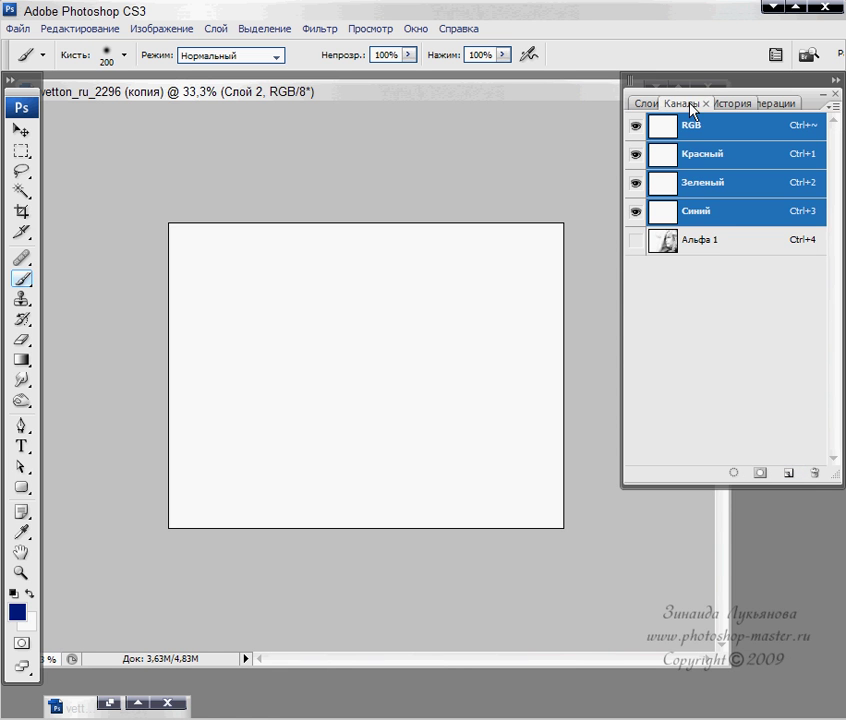
pyautogui.click(720, 244)
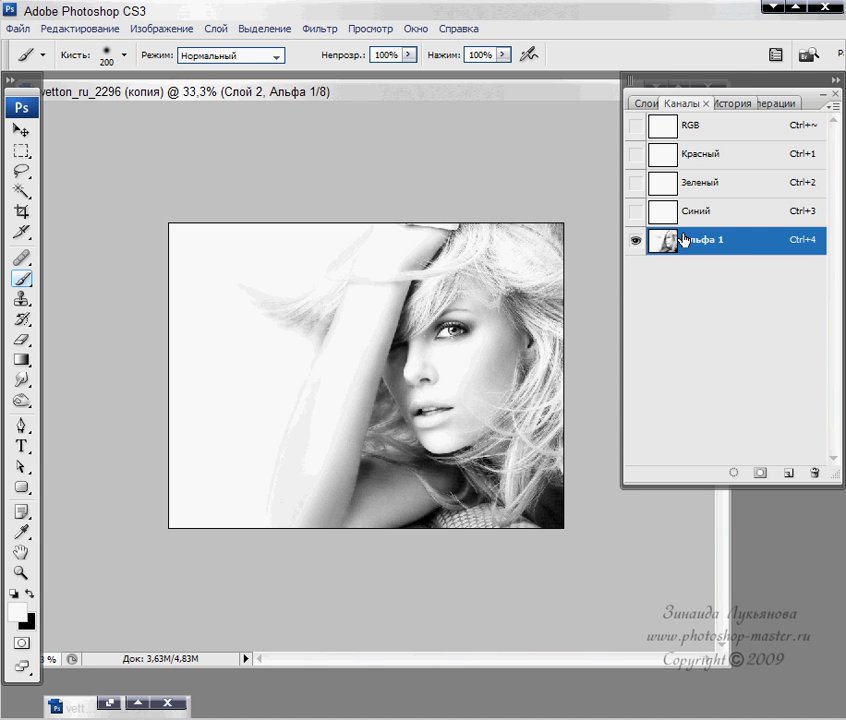
pyautogui.click(715, 127)
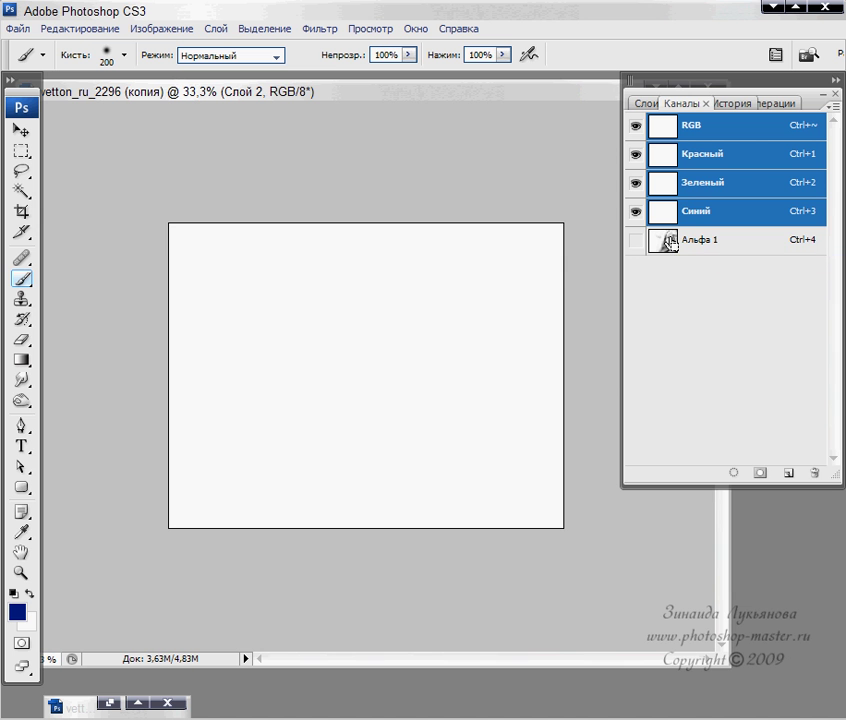
pyautogui.keyDown('ctrl'); pyautogui.click(668, 241); pyautogui.keyUp('ctrl')
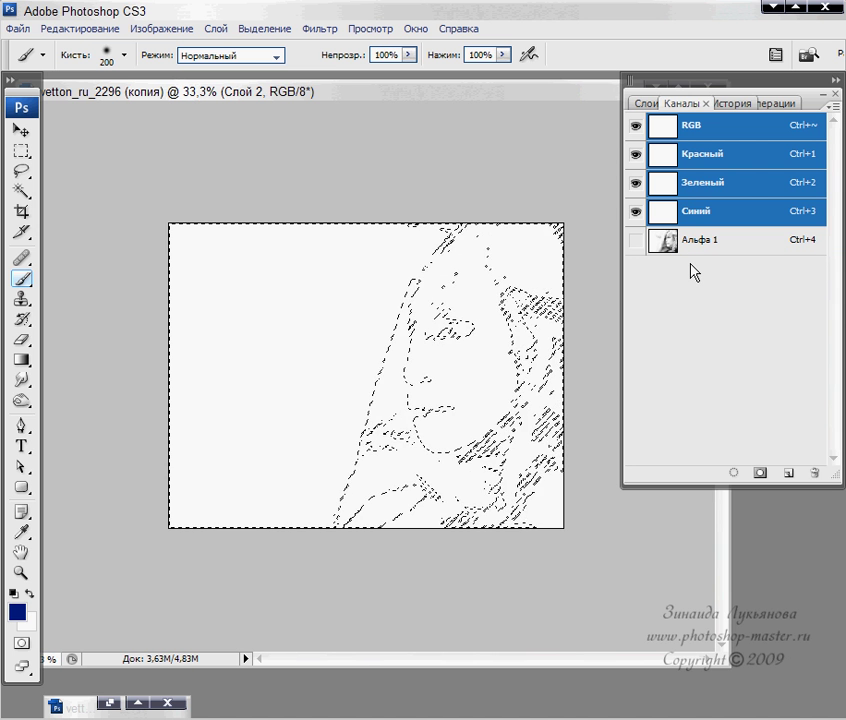
pyautogui.click(645, 104)
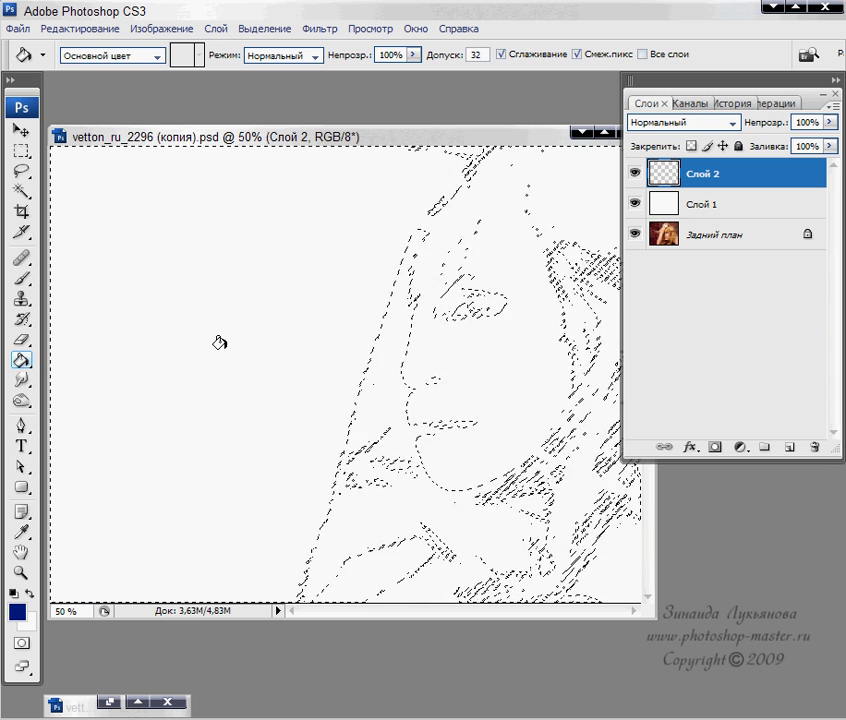
pyautogui.click(20, 131)
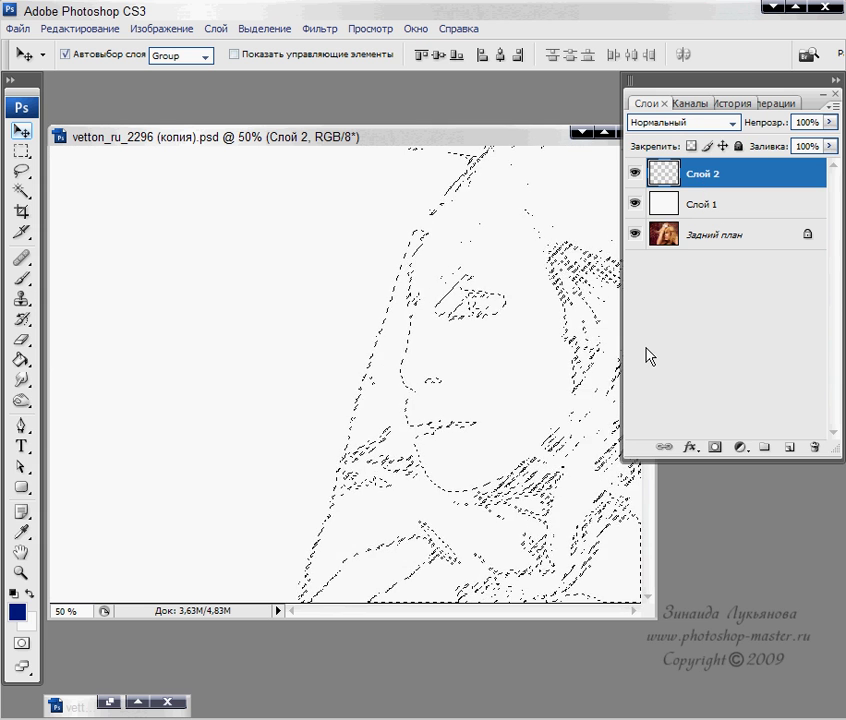
# Accept dark blue 06227c as the foreground color and fill the selection on Слой 2 with it.
pyautogui.click(16, 611)
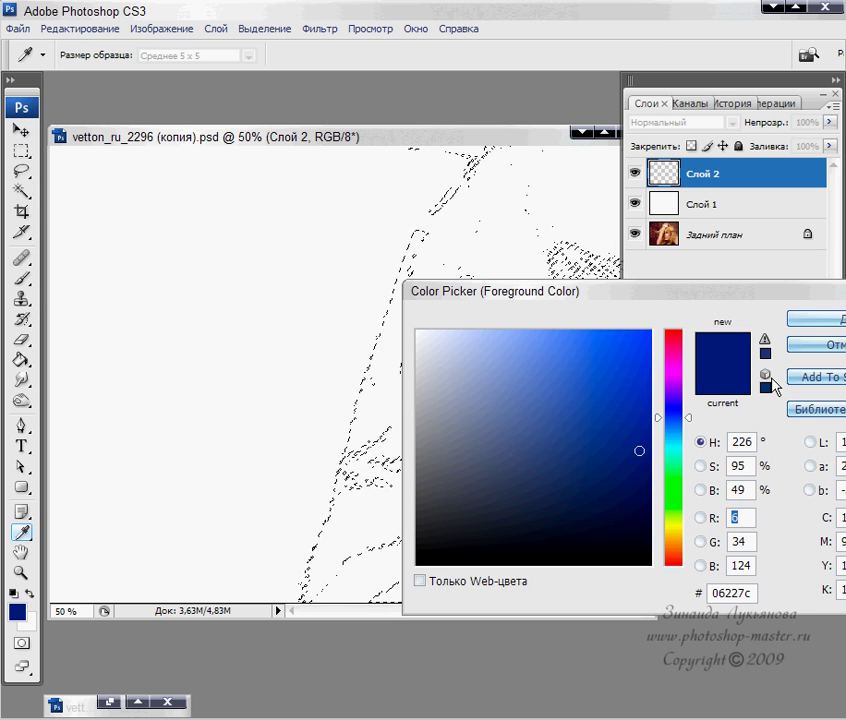
pyautogui.click(816, 320)
pyautogui.press('v')
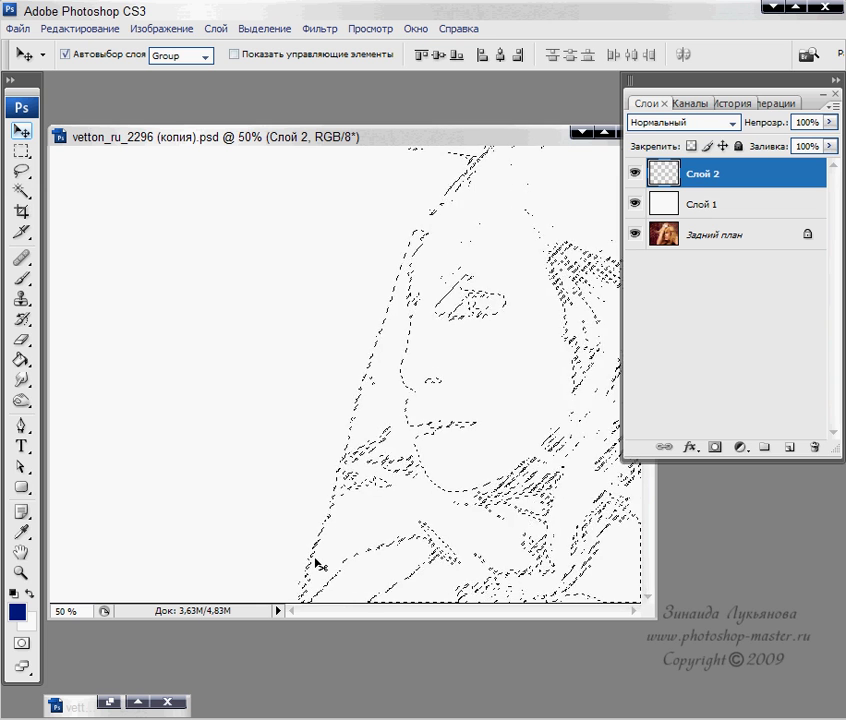
pyautogui.hotkey('alt', 'BackSpace')
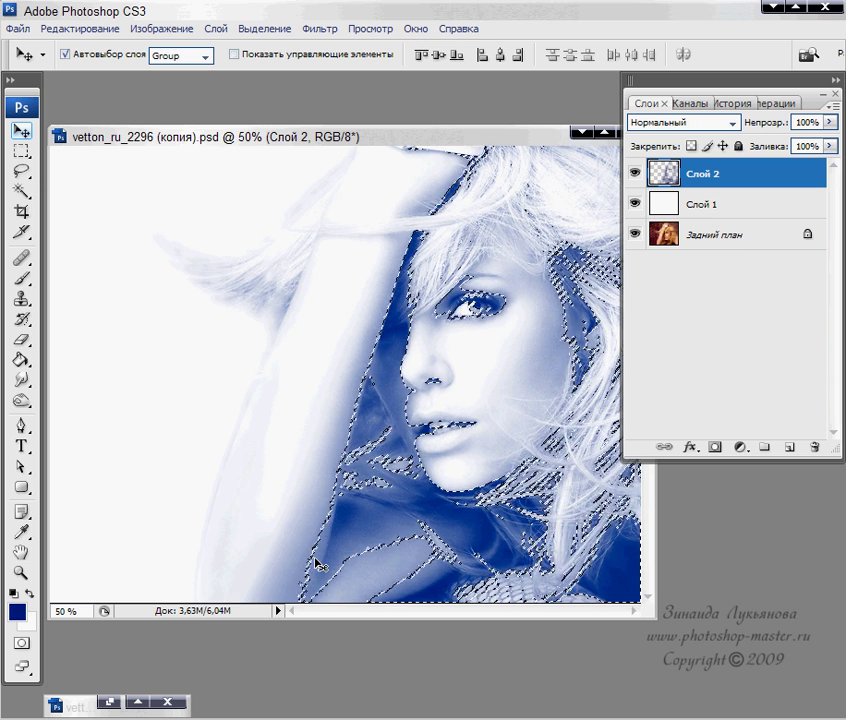
# Clear the selection and view the Альфа 1 channel alone before returning to the RGB composite and the layer list.
pyautogui.hotkey('ctrl', 'd')
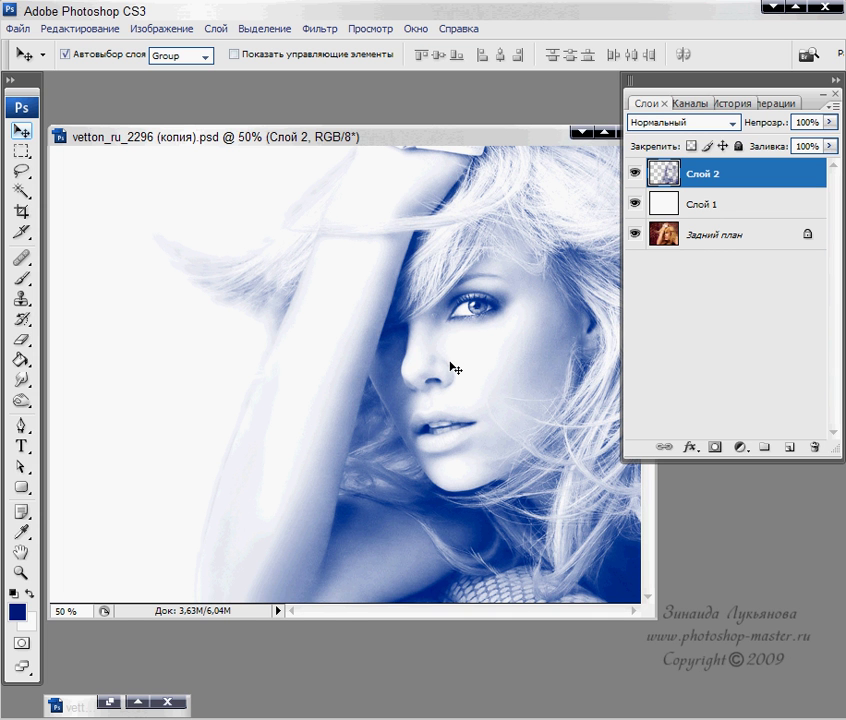
pyautogui.click(690, 110)
pyautogui.click(729, 249)
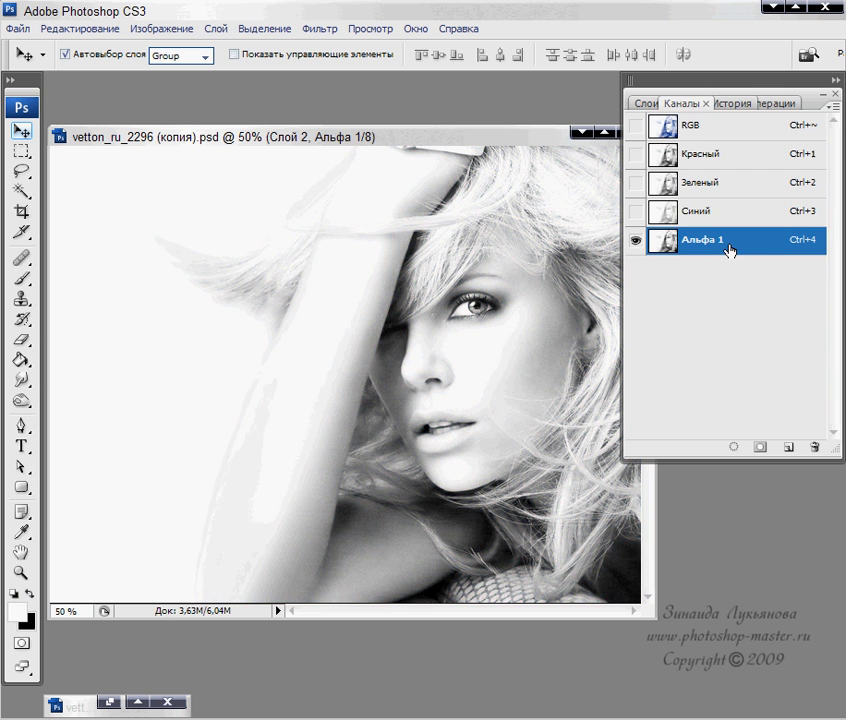
pyautogui.click(748, 130)
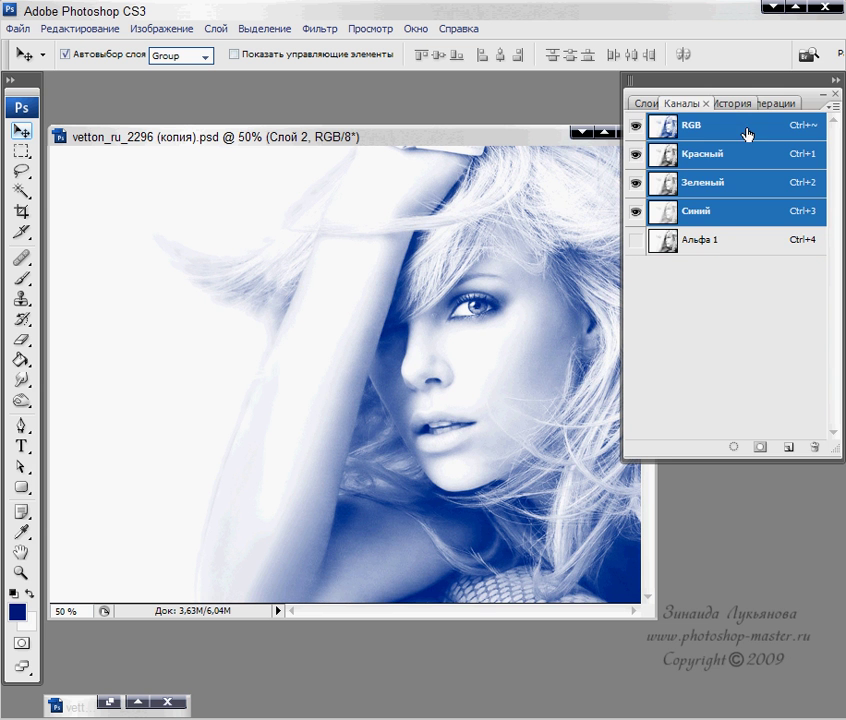
pyautogui.click(641, 104)
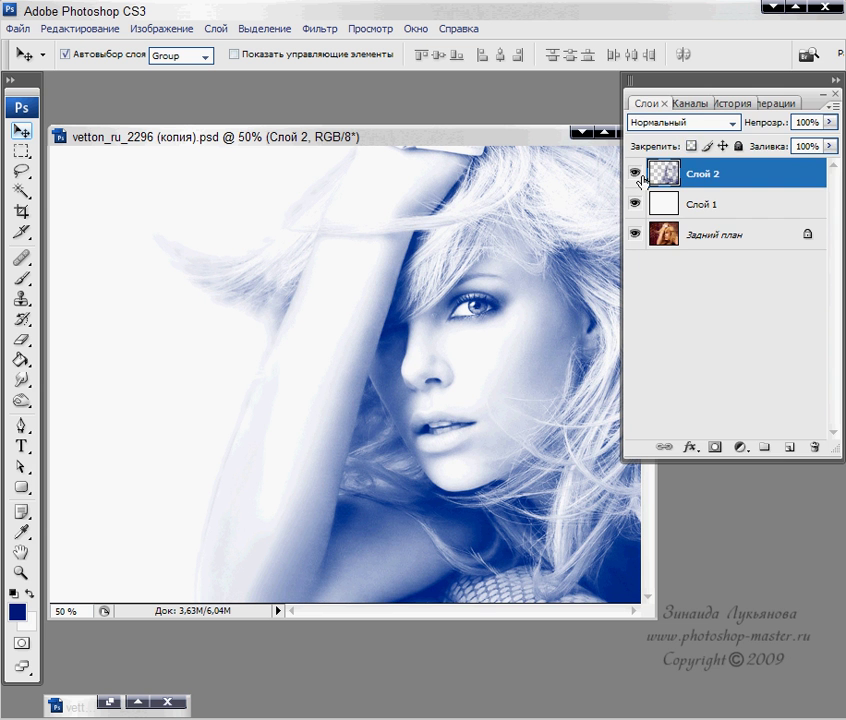
# Compare the image with Слой 2 and Слой 1 each hidden in turn, restoring the visibility of both.
pyautogui.click(635, 175)
pyautogui.click(636, 175)
pyautogui.click(635, 204)
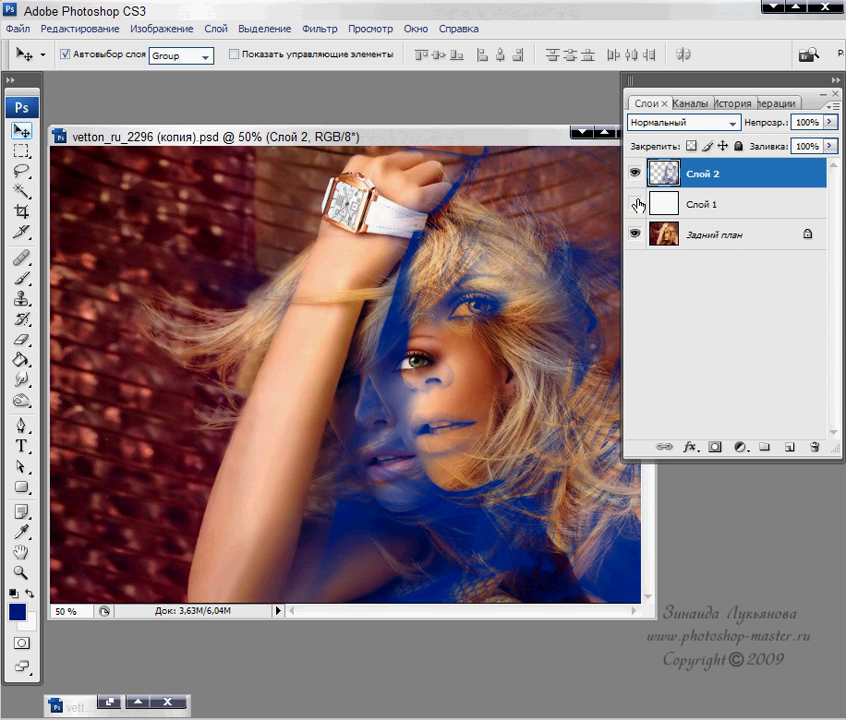
pyautogui.click(635, 204)
pyautogui.click(635, 175)
pyautogui.click(635, 175)
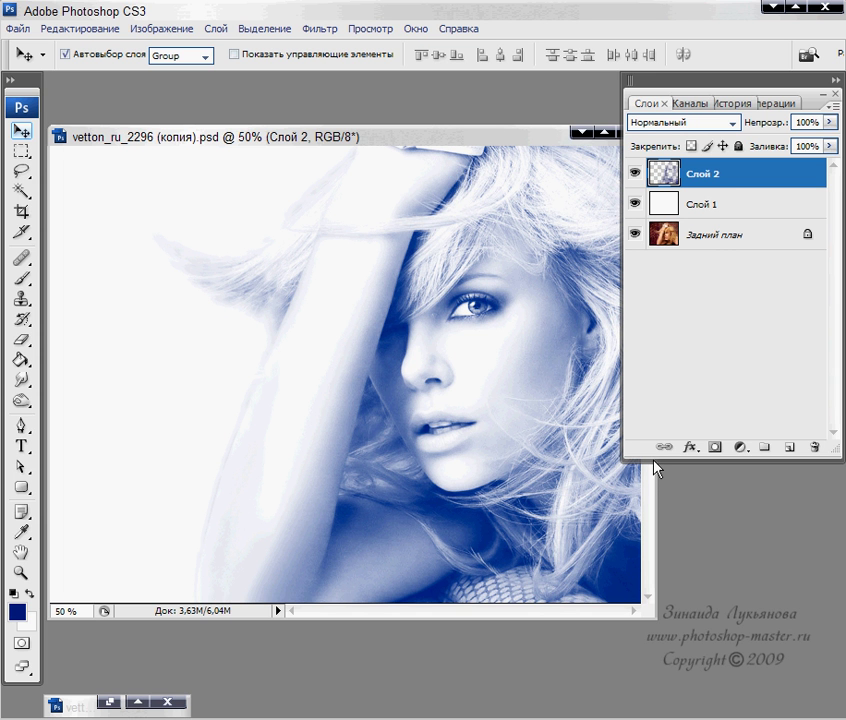
# Open the gradient editor for the Gradient tool and select the Violet, Green, Orange preset.
pyautogui.moveTo(456, 143); pyautogui.dragTo(420, 127)
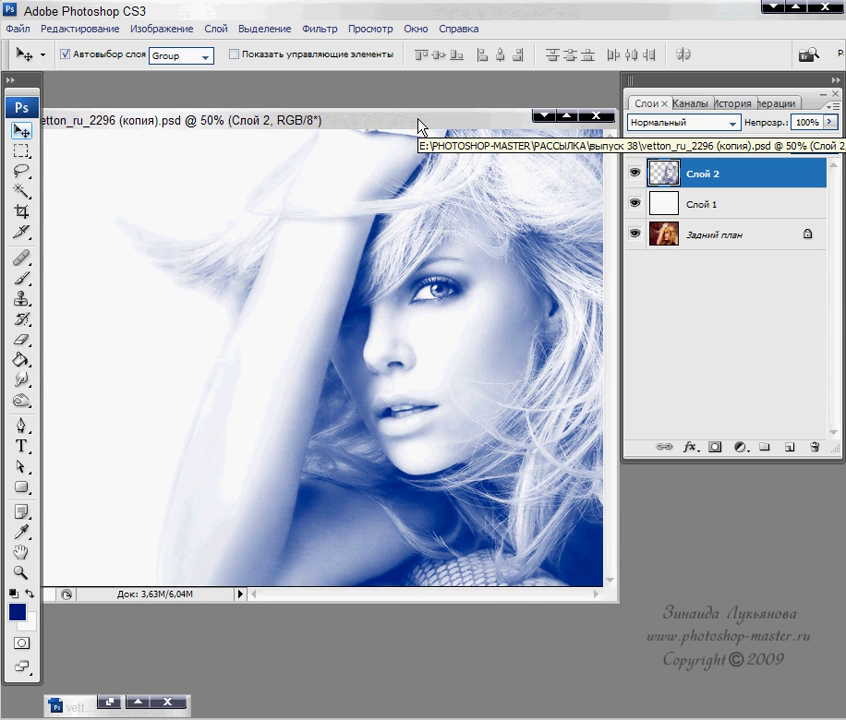
pyautogui.click(24, 358)
pyautogui.click(72, 357)
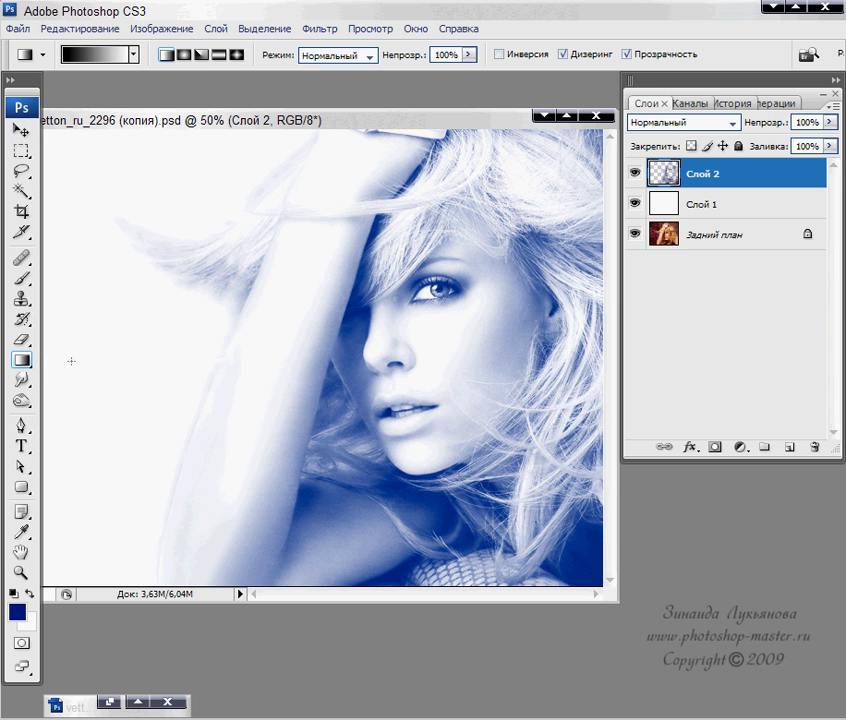
pyautogui.click(100, 55)
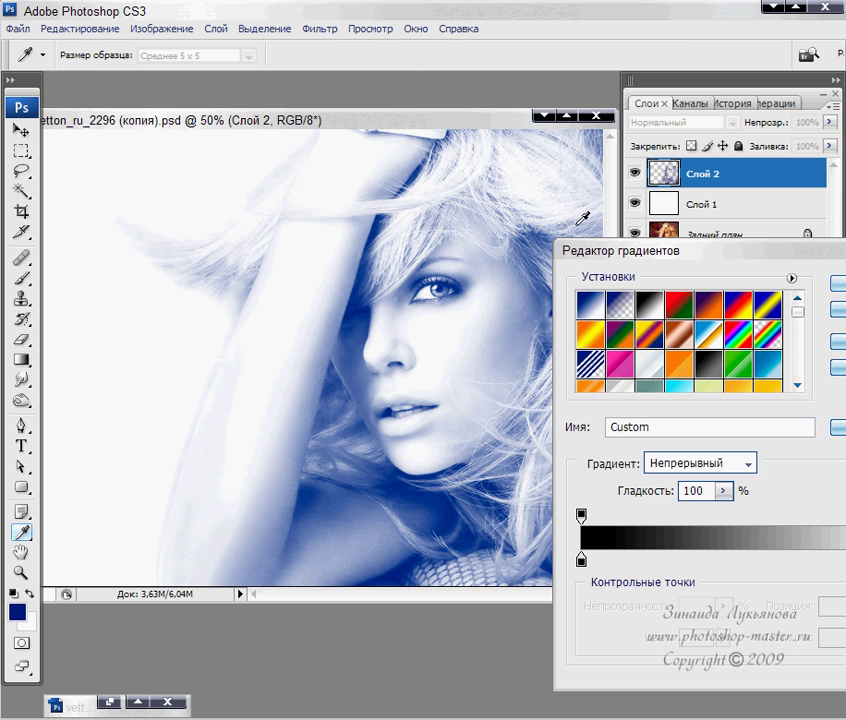
pyautogui.moveTo(706, 249); pyautogui.dragTo(417, 188)
pyautogui.click(360, 276)
pyautogui.click(331, 285)
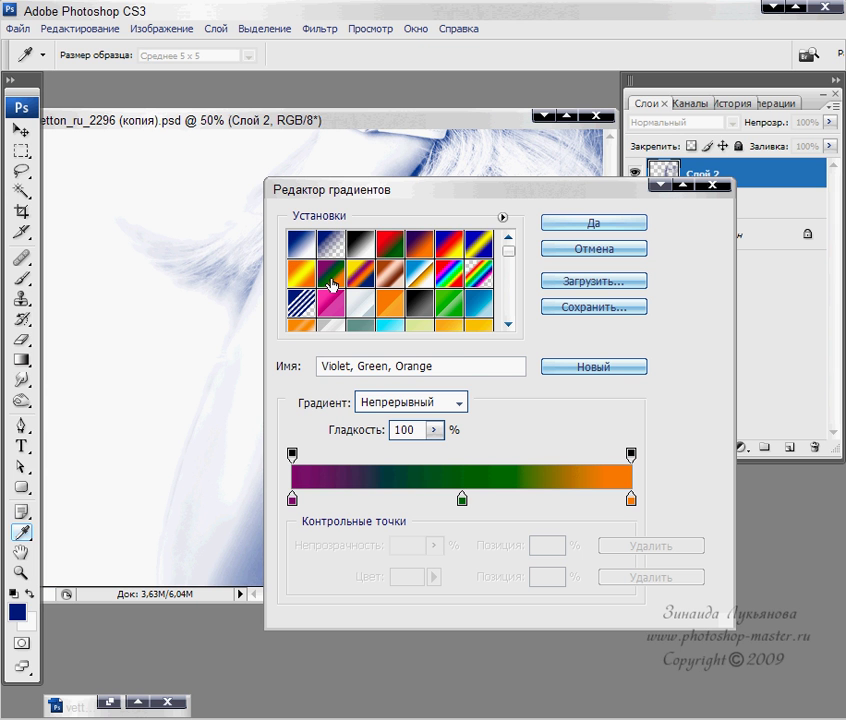
pyautogui.click(360, 278)
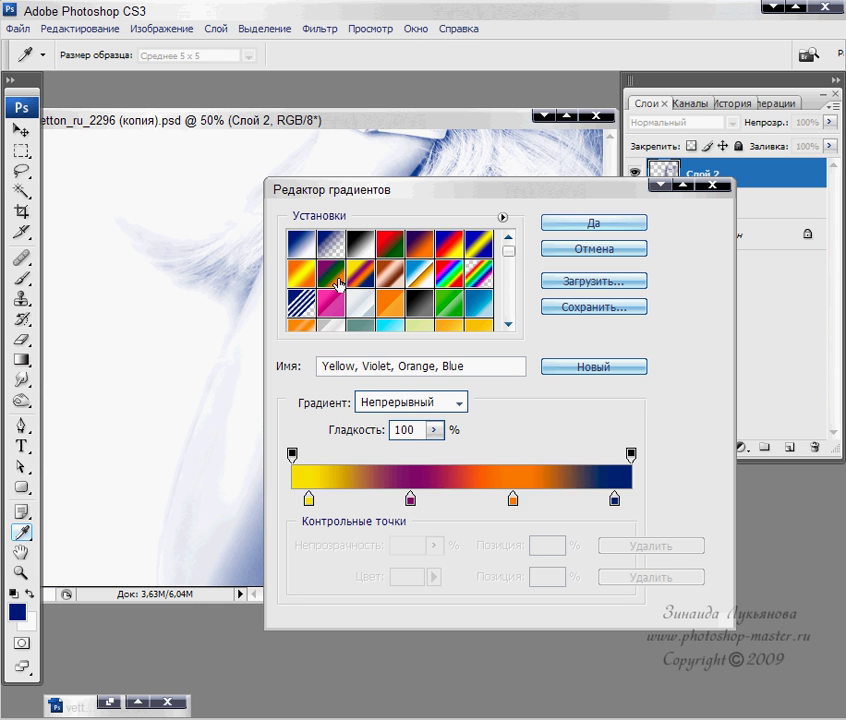
pyautogui.click(331, 276)
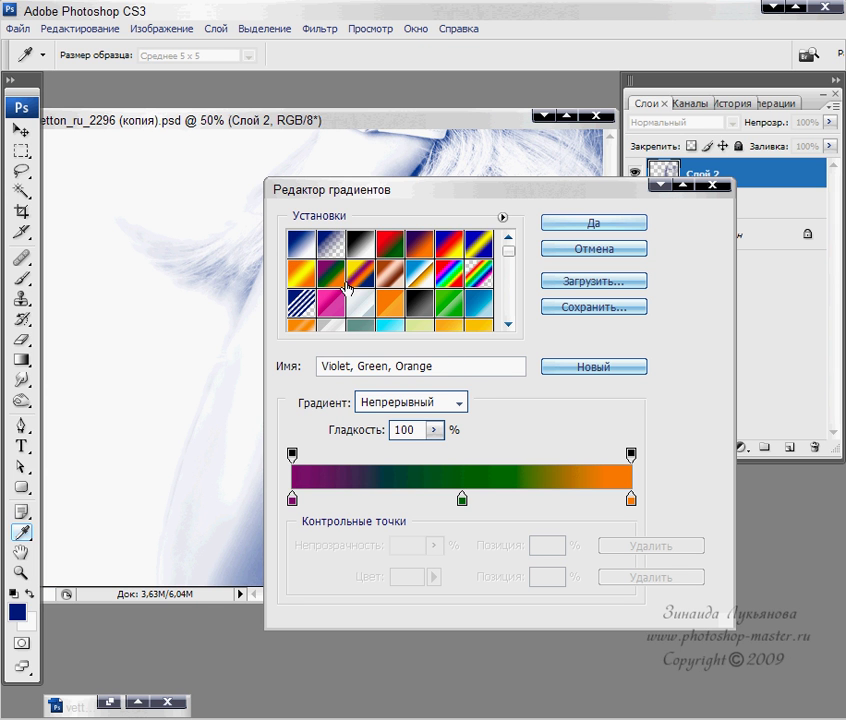
# Change the gradient type to Шумовой, randomize it to a magenta, violet, blue and teal variant, and accept it.
pyautogui.click(460, 403)
pyautogui.click(427, 436)
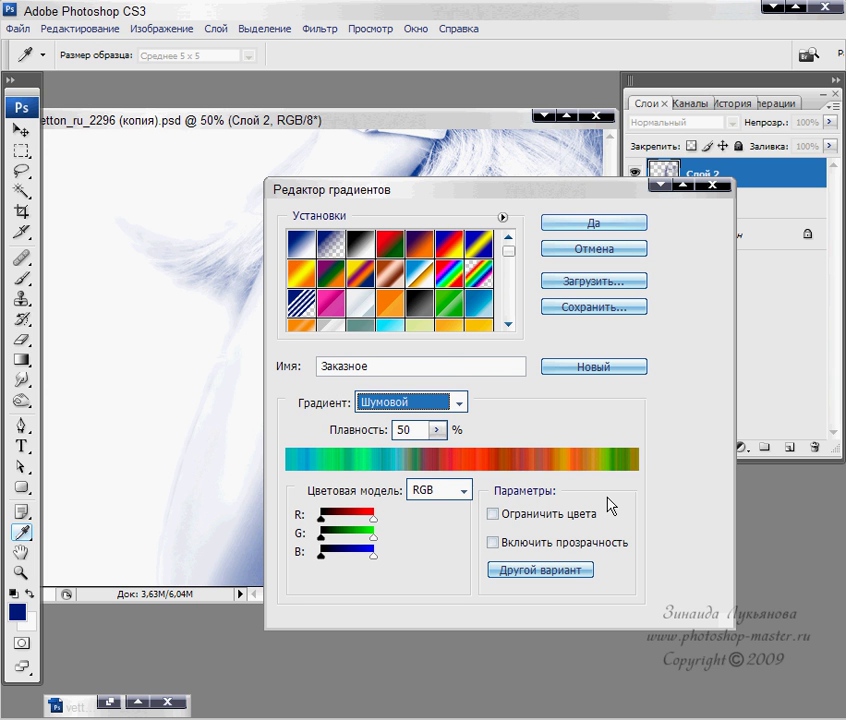
pyautogui.click(567, 570)
pyautogui.click(568, 571)
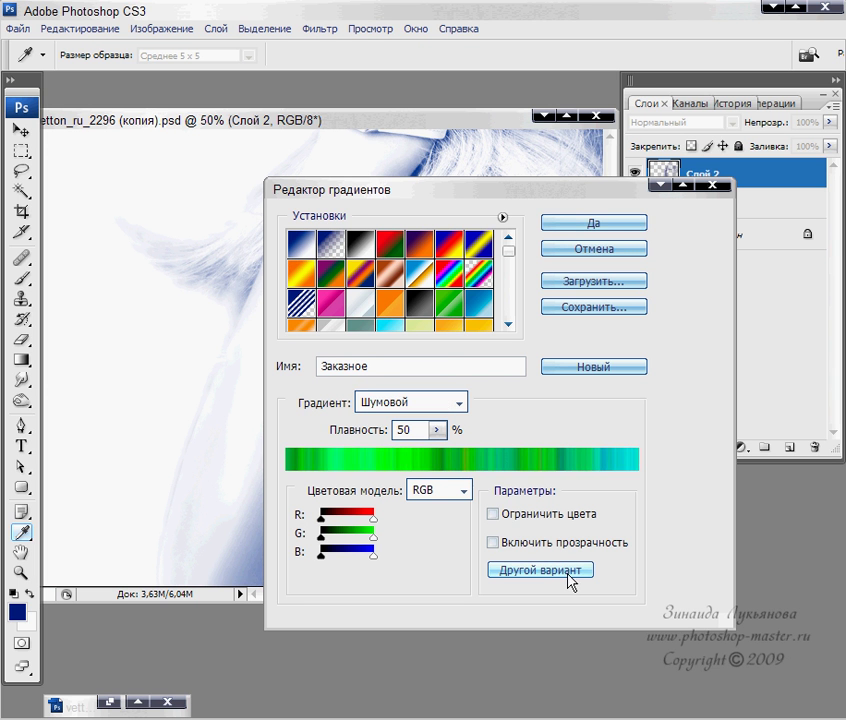
pyautogui.click(567, 572)
pyautogui.click(568, 571)
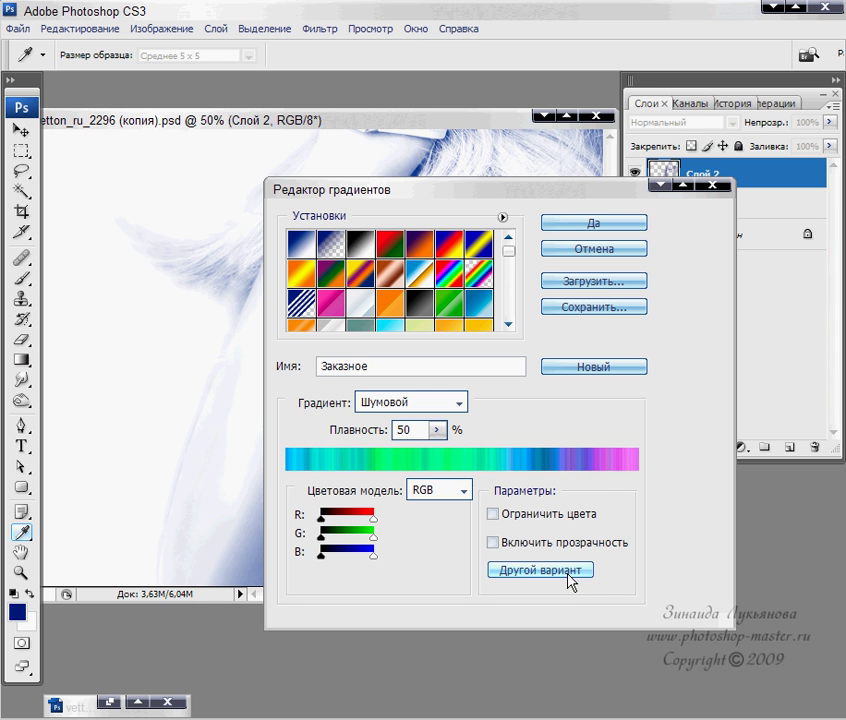
pyautogui.click(568, 571)
pyautogui.click(568, 572)
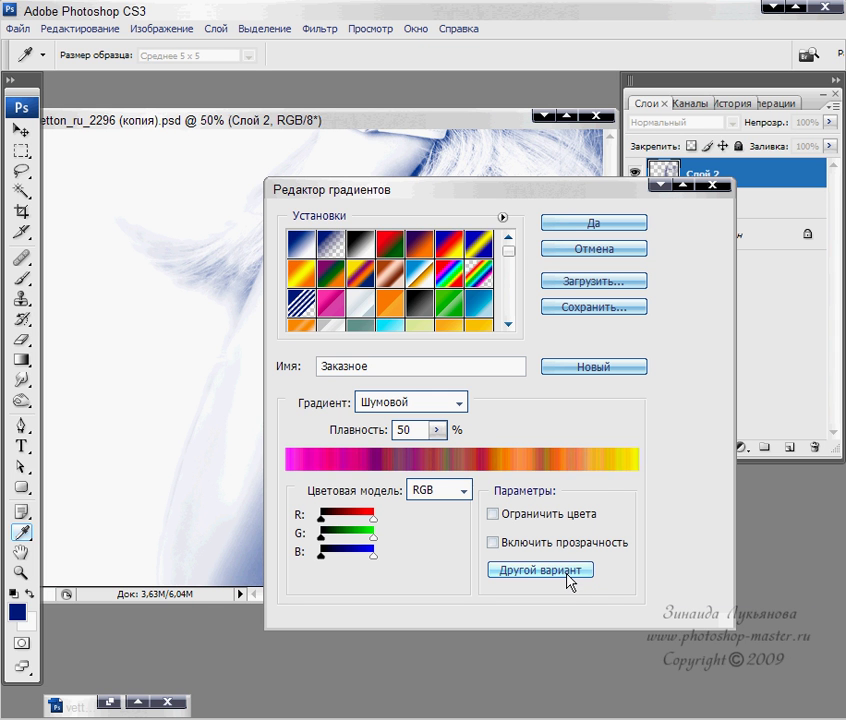
pyautogui.click(568, 572)
pyautogui.click(568, 572)
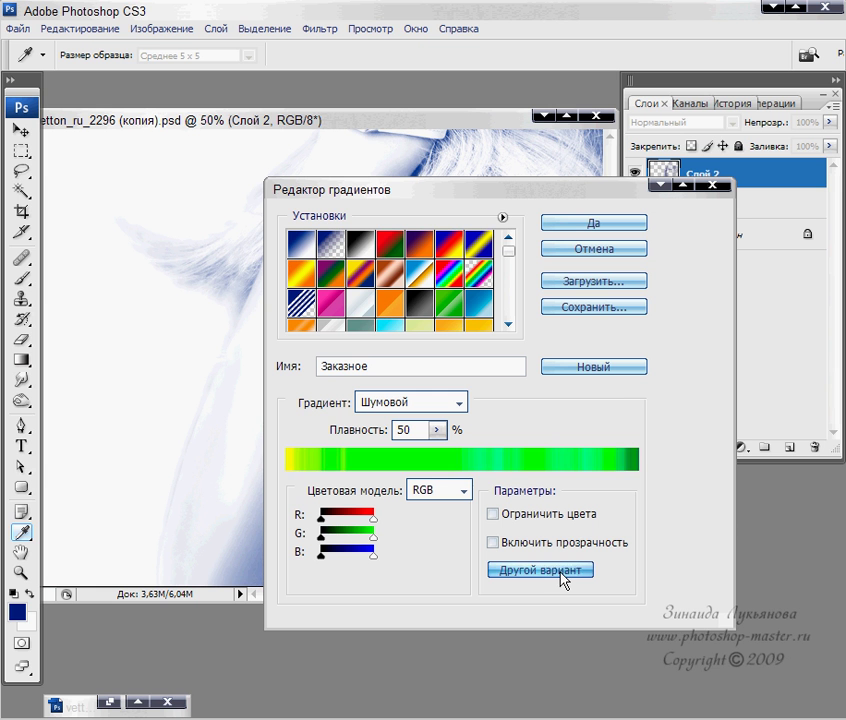
pyautogui.click(568, 572)
pyautogui.click(568, 572)
pyautogui.click(566, 571)
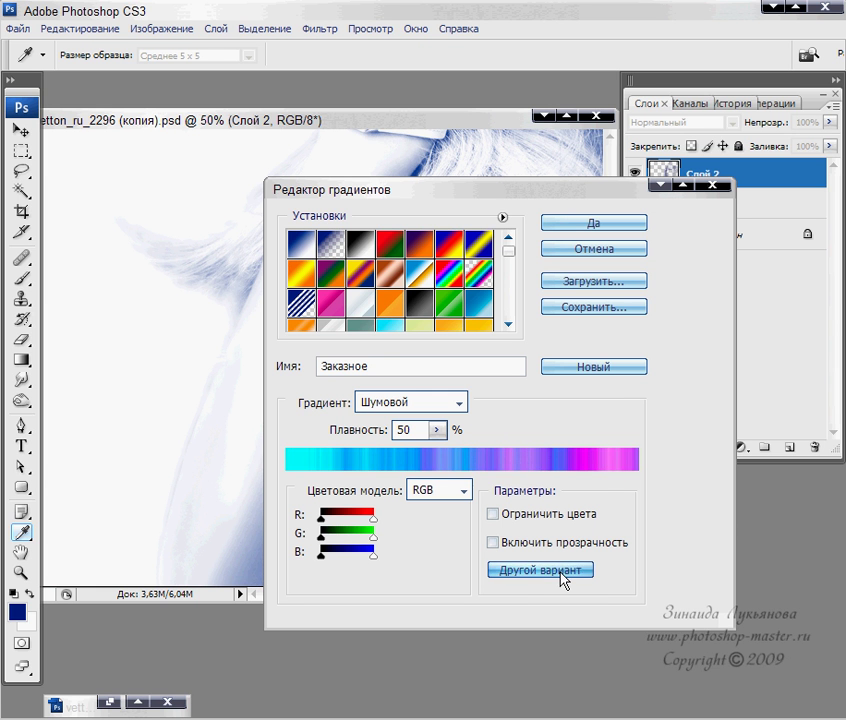
pyautogui.click(566, 571)
pyautogui.click(566, 571)
pyautogui.click(566, 572)
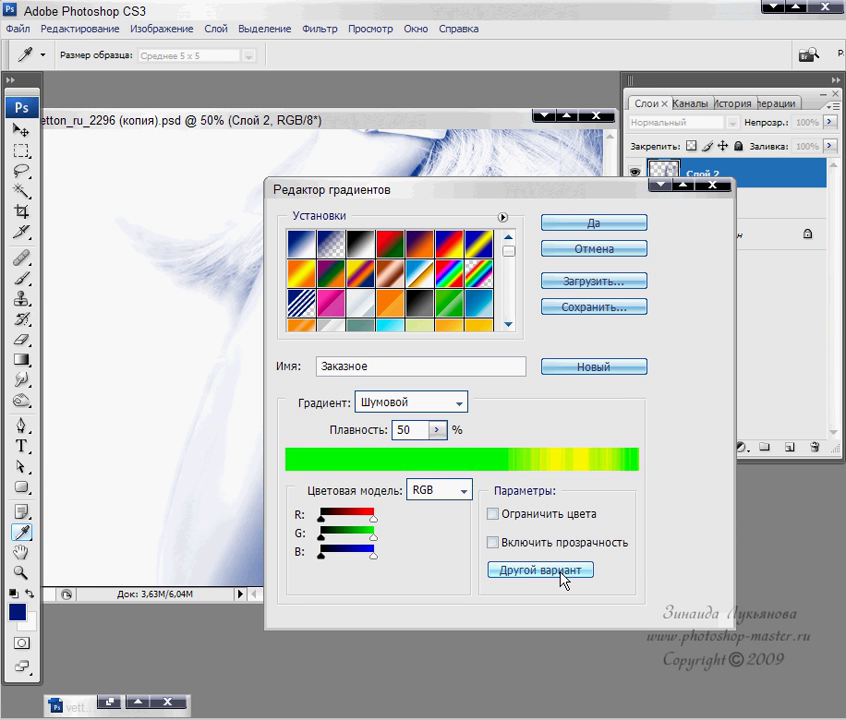
pyautogui.click(566, 572)
pyautogui.click(566, 572)
pyautogui.click(562, 572)
pyautogui.click(562, 572)
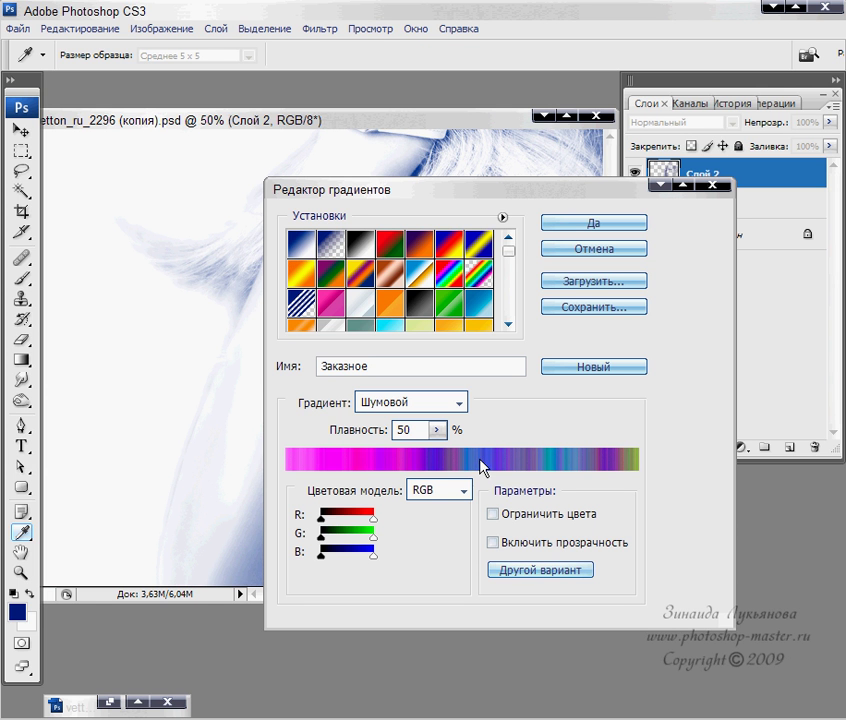
pyautogui.click(593, 226)
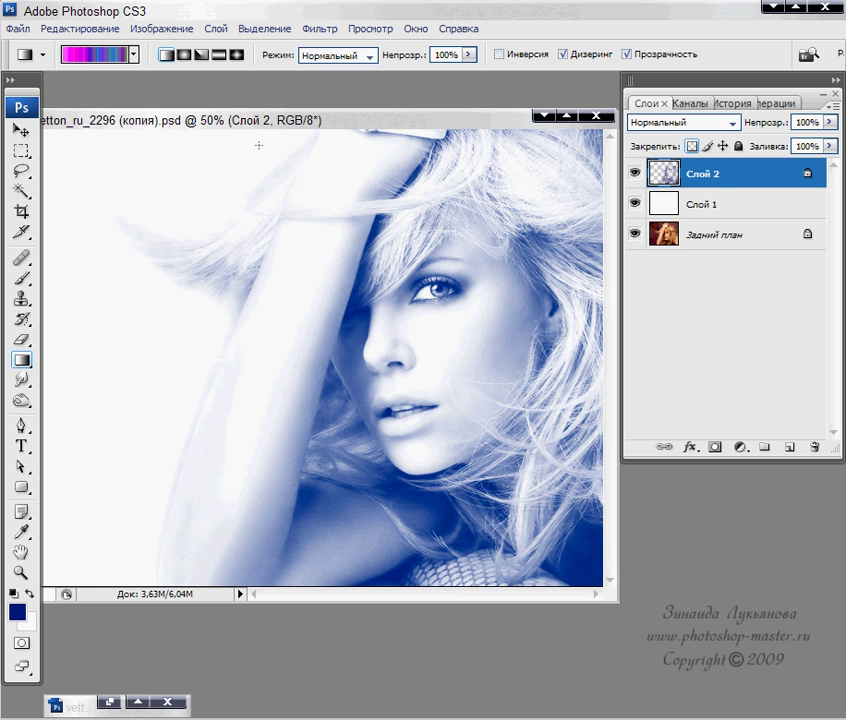
# Try the magenta-to-blue noise gradient across the transparency-locked Слой 2 in several directions, undoing each attempt.
pyautogui.moveTo(259, 146); pyautogui.dragTo(553, 620)
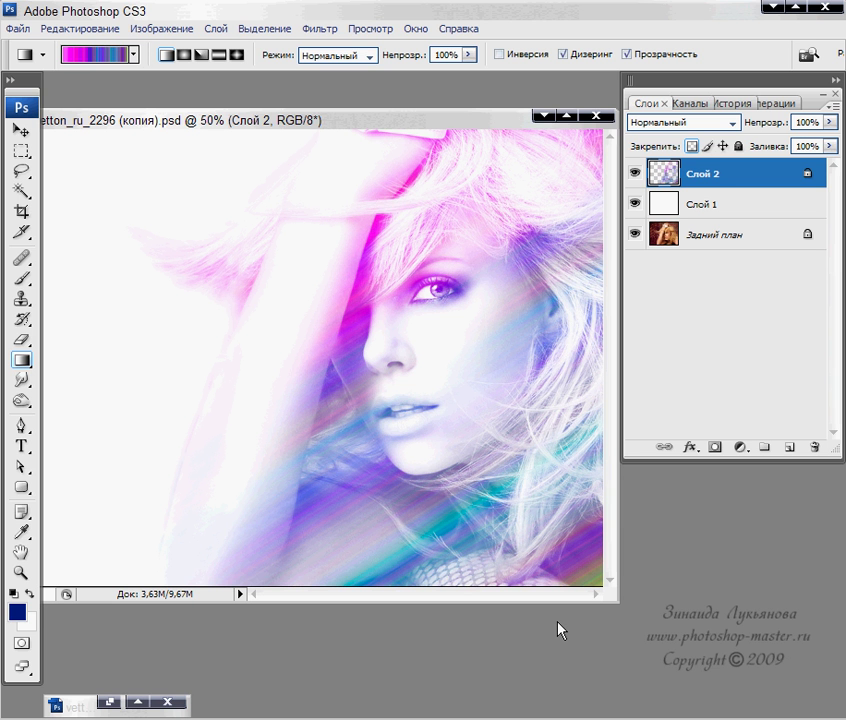
pyautogui.hotkey('ctrl', 'z')
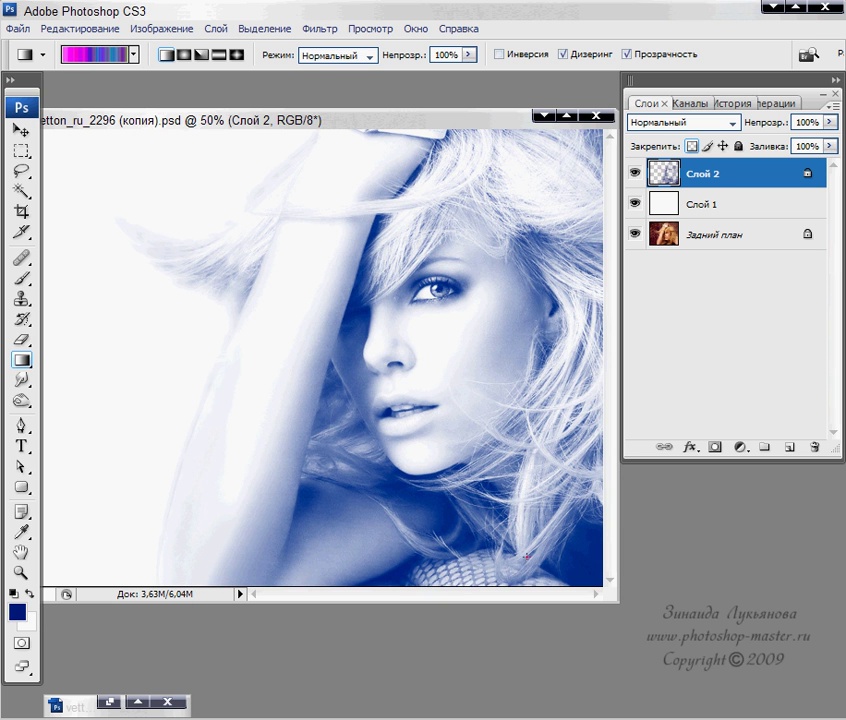
pyautogui.moveTo(278, 510); pyautogui.dragTo(582, 277)
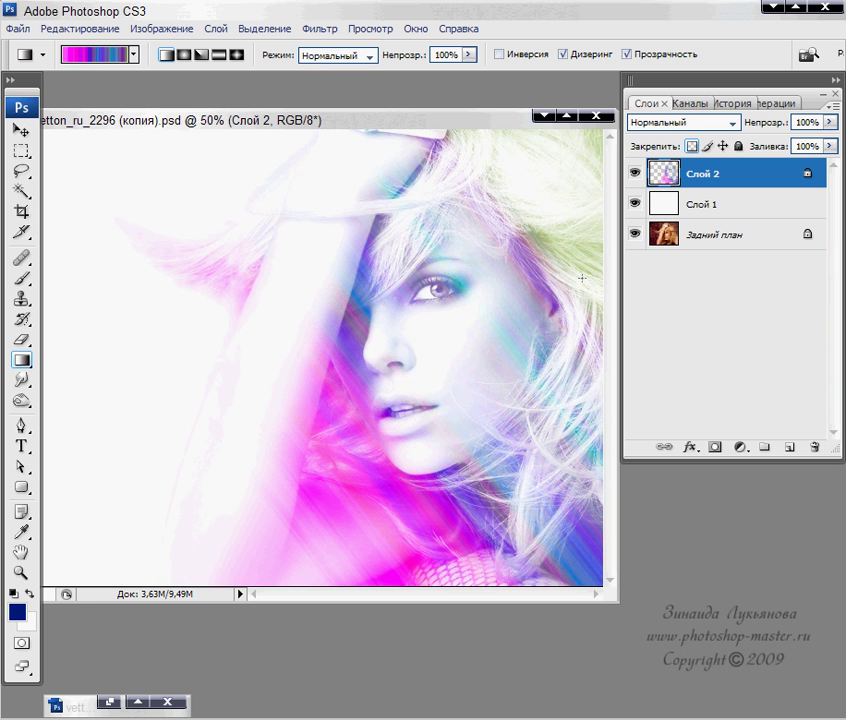
pyautogui.hotkey('ctrl', 'z')
pyautogui.moveTo(491, 196); pyautogui.dragTo(446, 374)
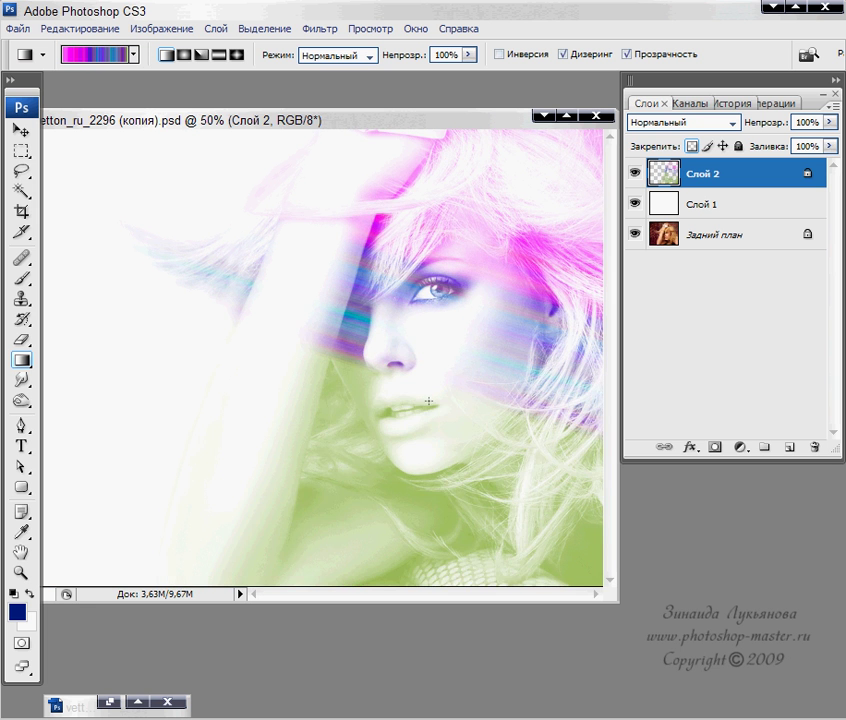
pyautogui.hotkey('ctrl', 'z')
pyautogui.moveTo(244, 206); pyautogui.dragTo(536, 645)
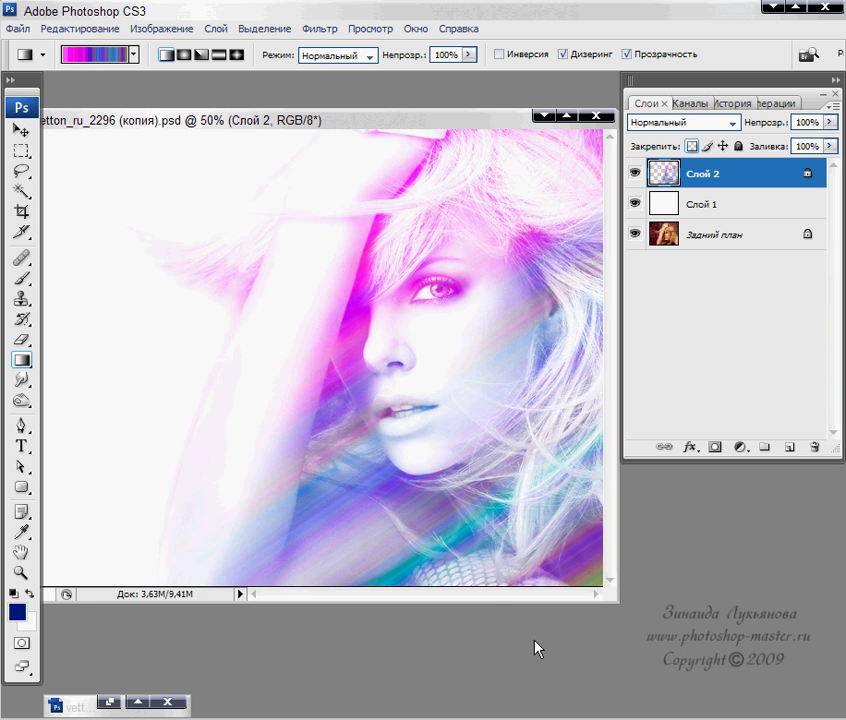
pyautogui.hotkey('ctrl', 'z')
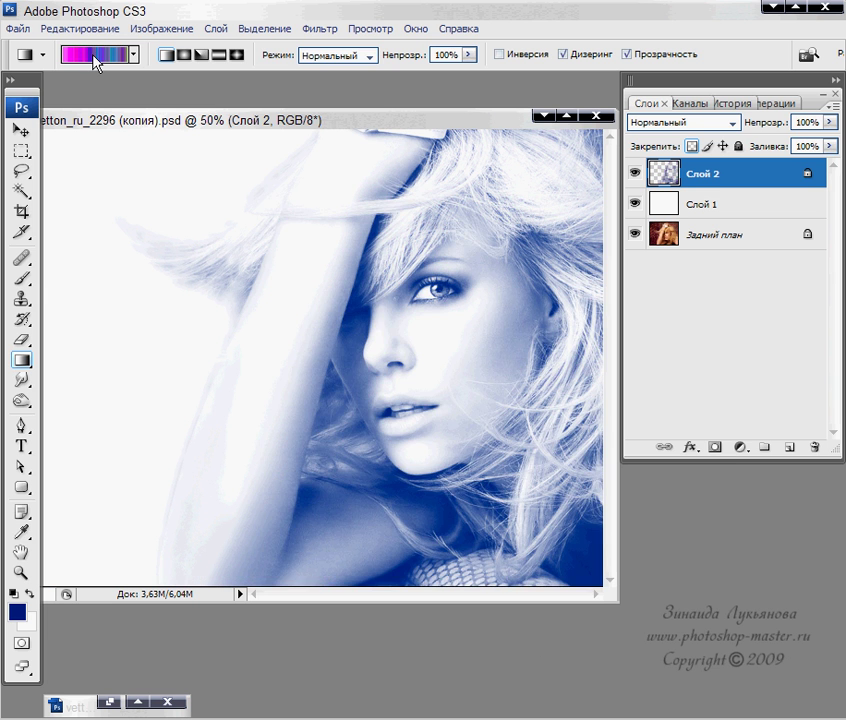
# Randomize the noise gradient again to a pink, violet, dark-blue and teal variant and accept it.
pyautogui.click(94, 57)
pyautogui.click(541, 571)
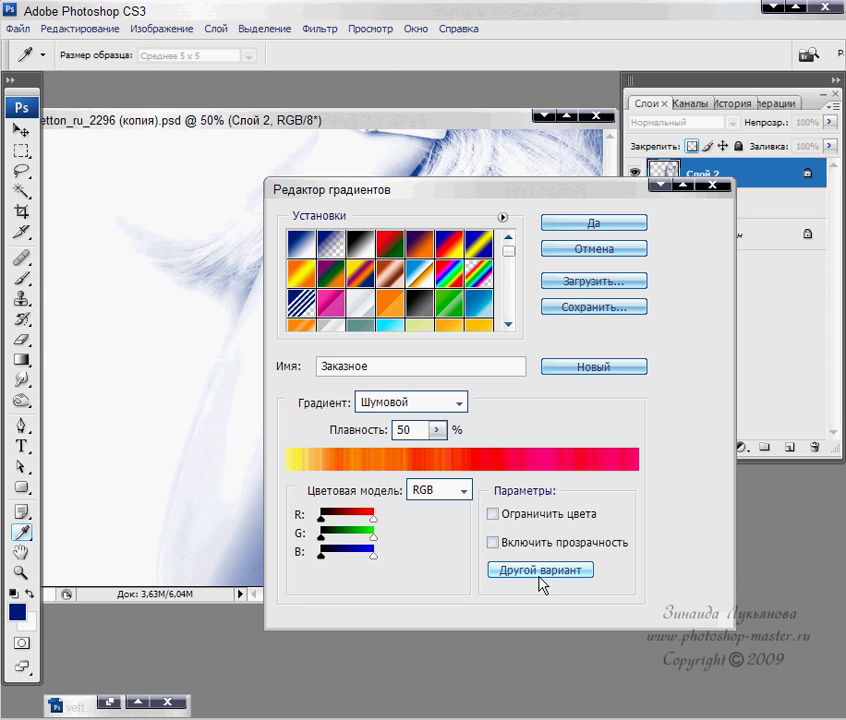
pyautogui.click(544, 575)
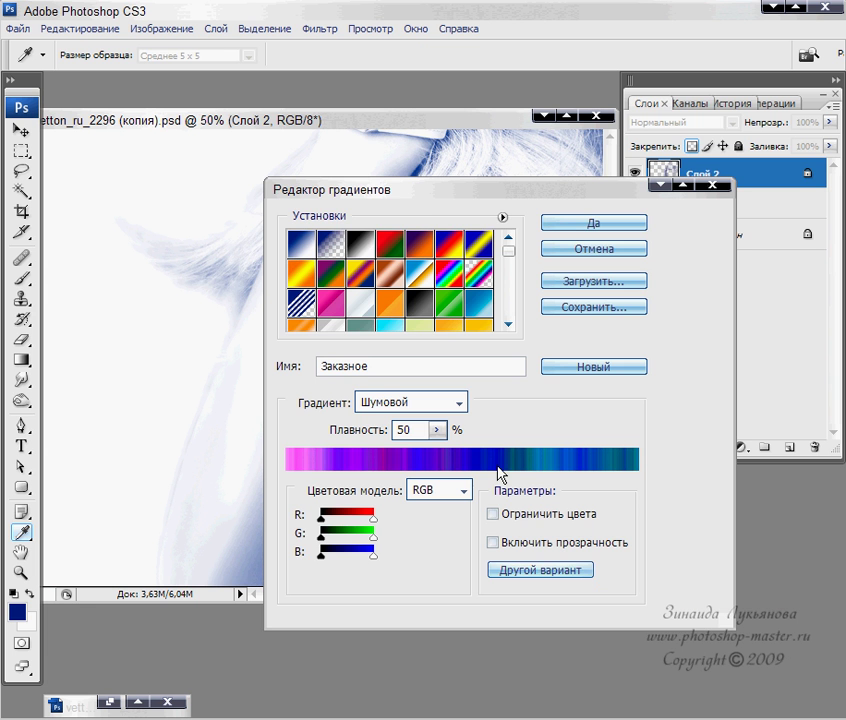
pyautogui.click(566, 224)
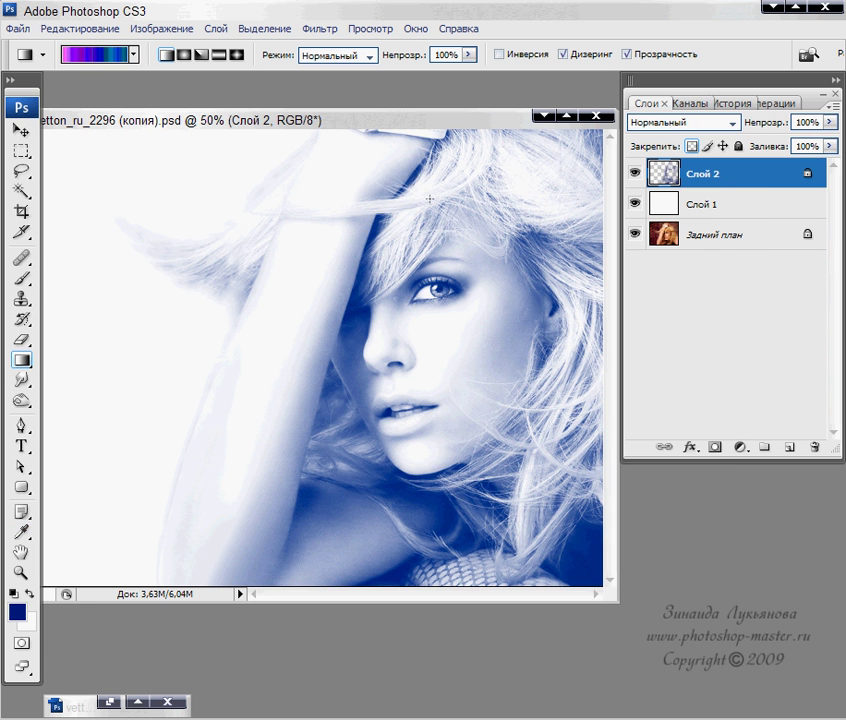
# Redraw the noise gradient over Слой 2 at different angles, finishing with a green, blue and violet variant running from the hand down to the shoulder.
pyautogui.moveTo(336, 170); pyautogui.dragTo(445, 375)
pyautogui.hotkey('ctrl', 'z')
pyautogui.moveTo(293, 185); pyautogui.dragTo(442, 476)
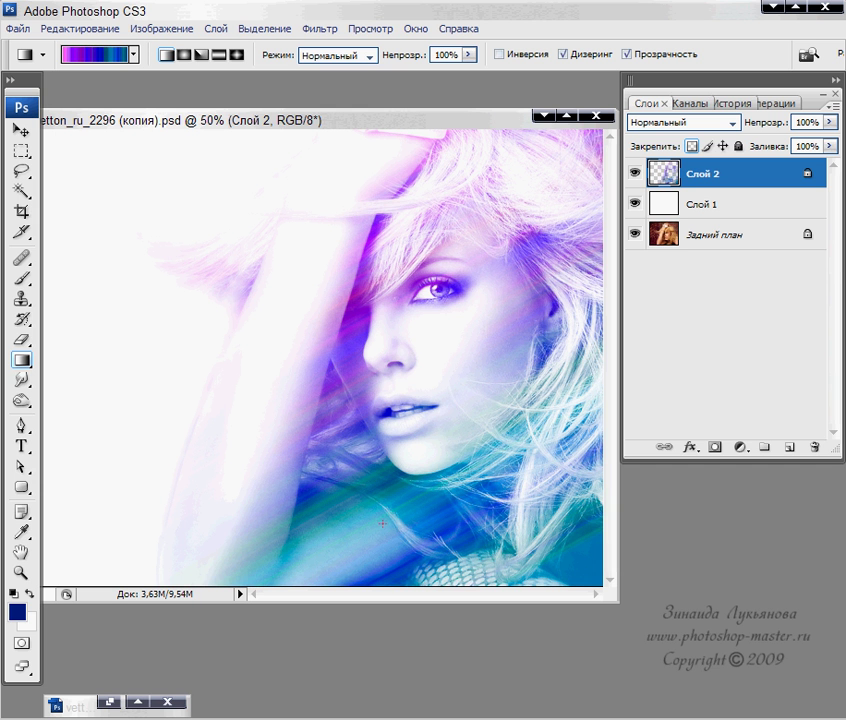
pyautogui.moveTo(300, 478); pyautogui.dragTo(559, 364)
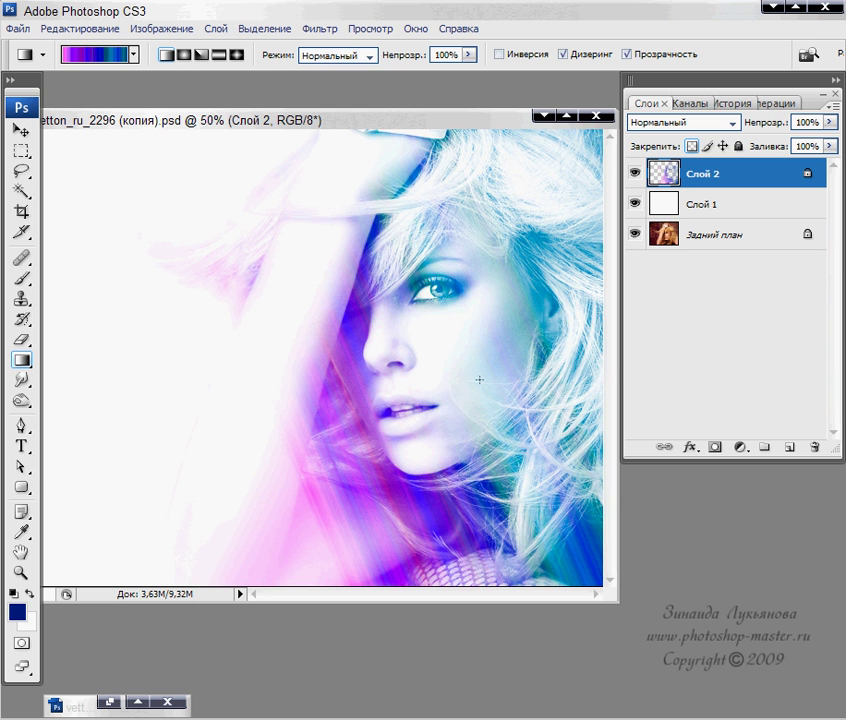
pyautogui.moveTo(341, 205); pyautogui.dragTo(431, 229)
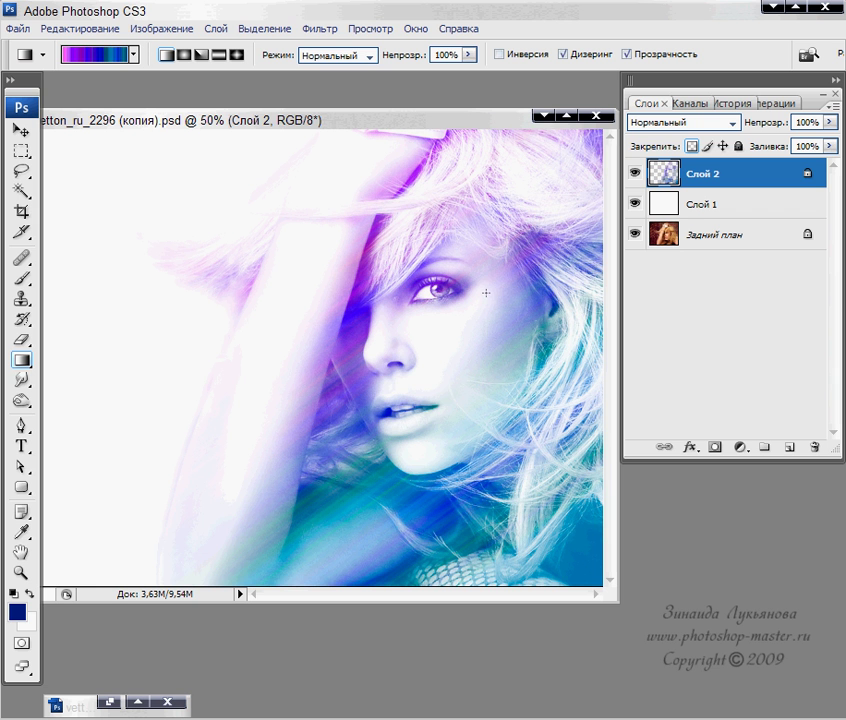
pyautogui.moveTo(430, 132); pyautogui.dragTo(464, 321)
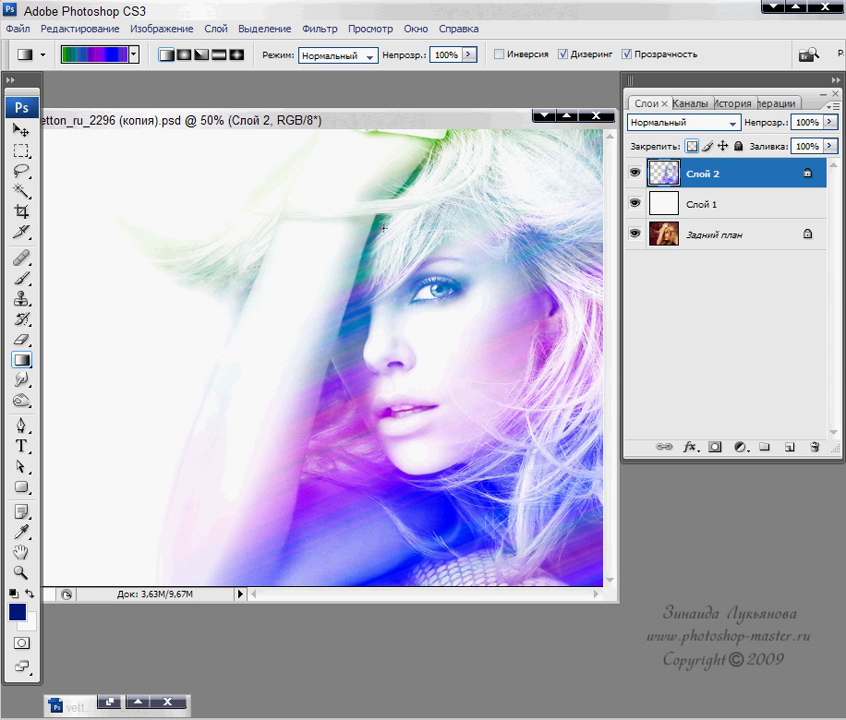
# Restore the minimized vetton_ru_2296.psd and place its window over the working copy to compare the finished example.
pyautogui.moveTo(338, 126); pyautogui.dragTo(383, 117)
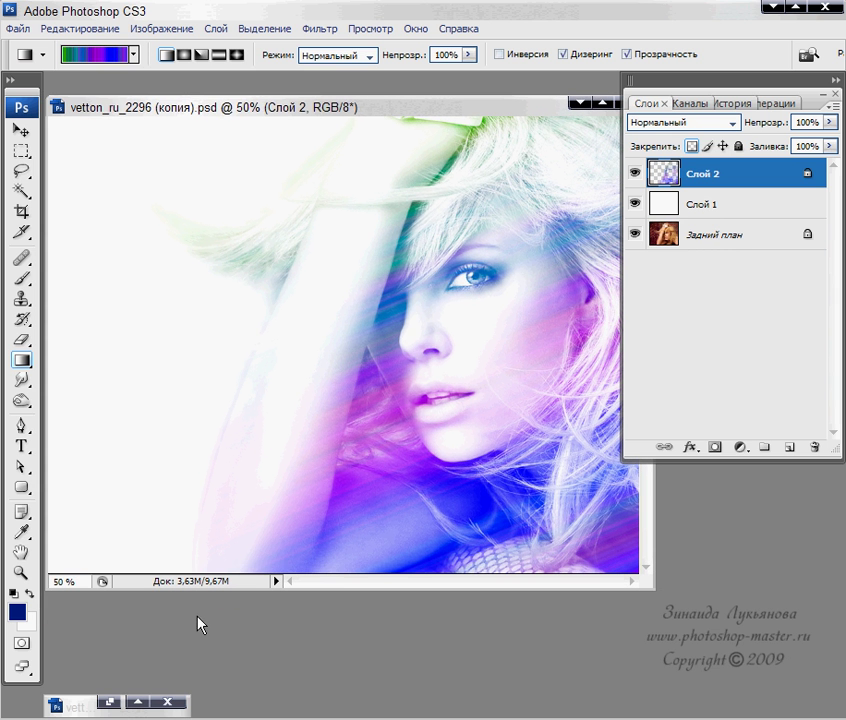
pyautogui.click(112, 703)
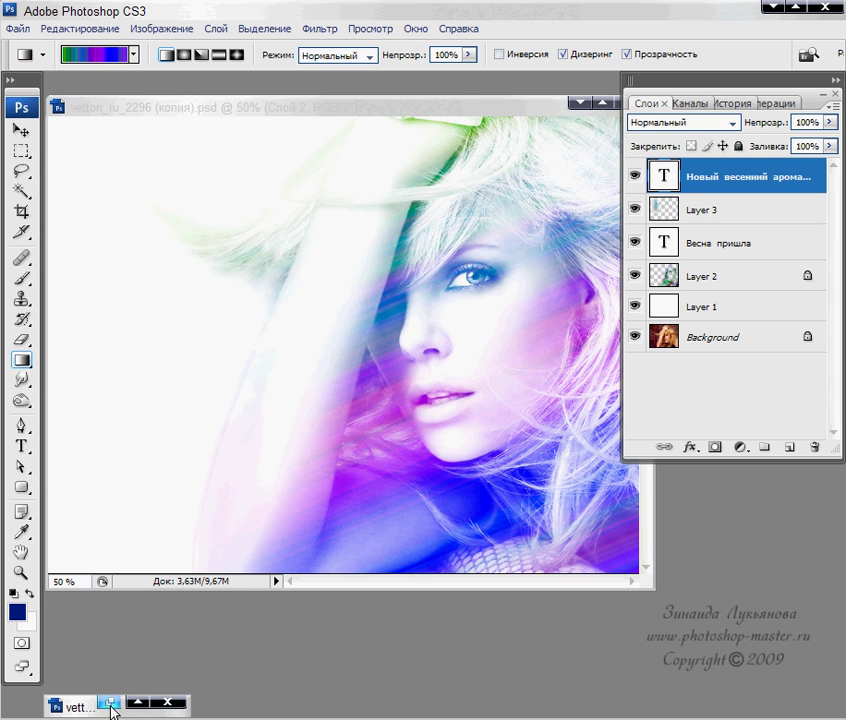
pyautogui.click(112, 705)
pyautogui.moveTo(347, 100); pyautogui.dragTo(372, 177)
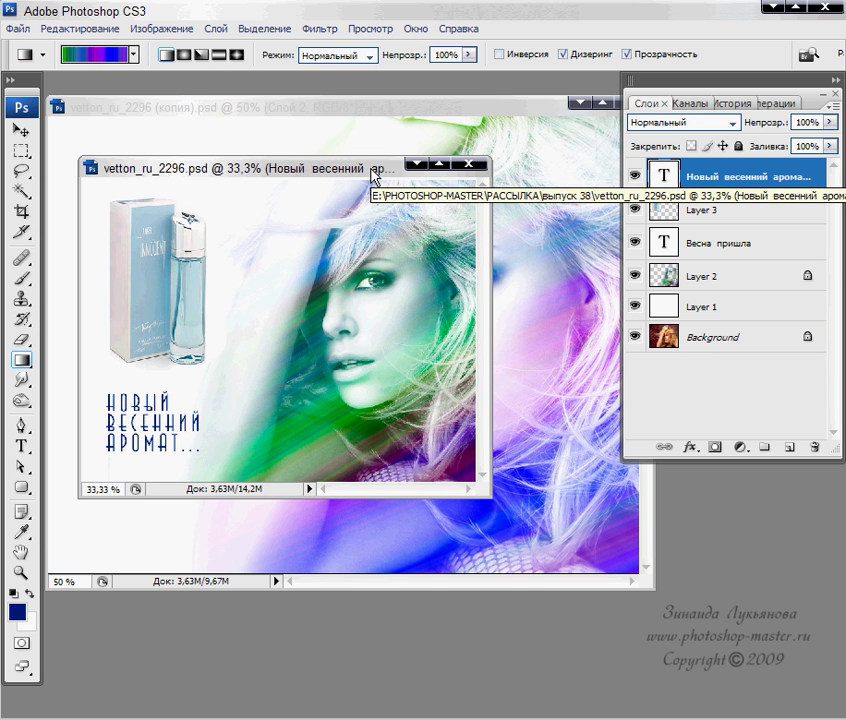